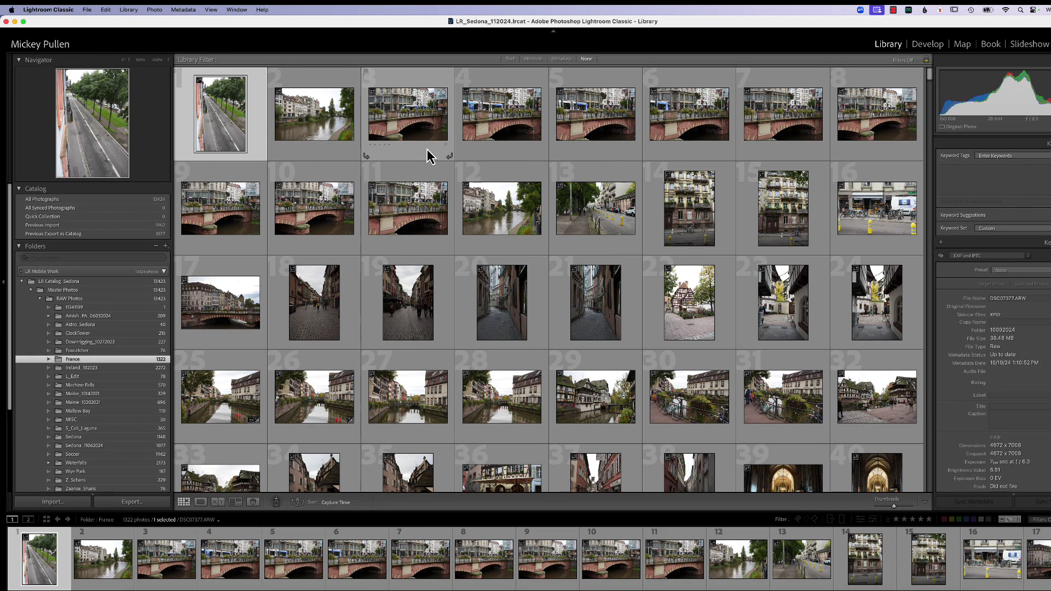
Step: Select grid photos 3 through 11 and group them into one stack
left_click(397, 156)
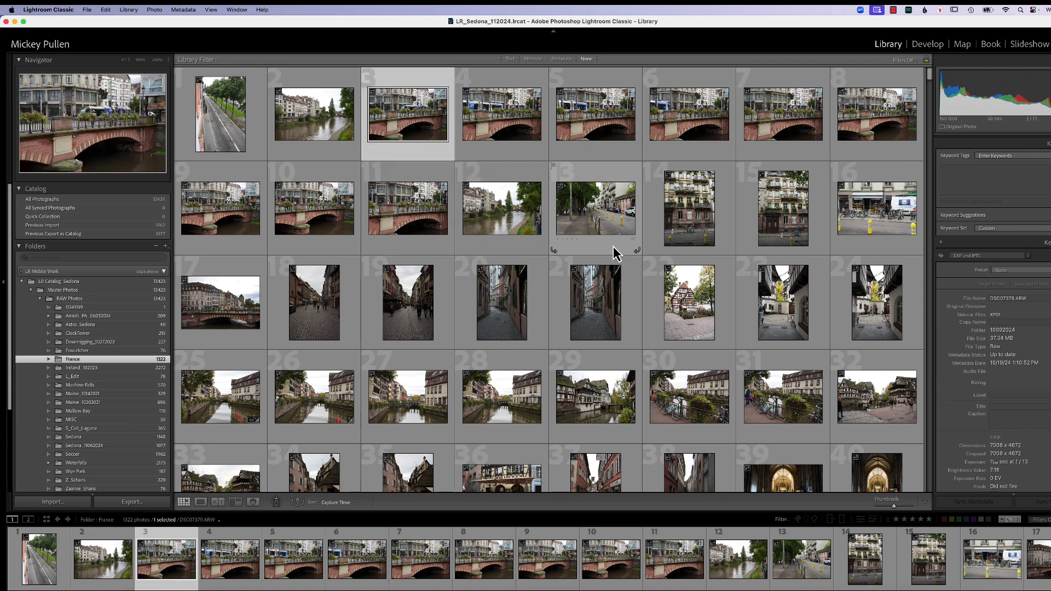
left_click(432, 245, "shift")
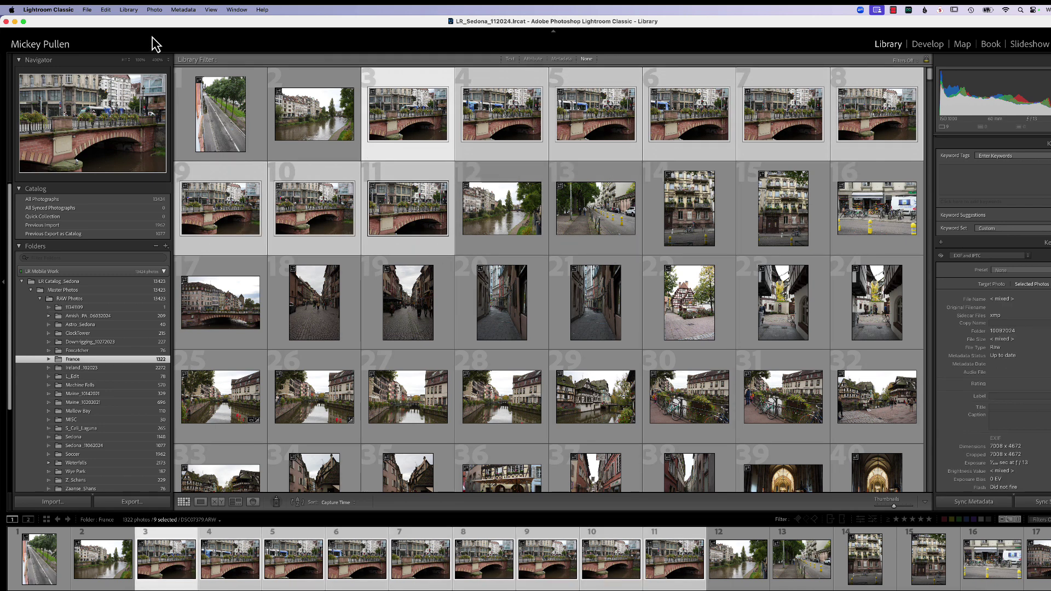
left_click(154, 10)
mouse_move(181, 130)
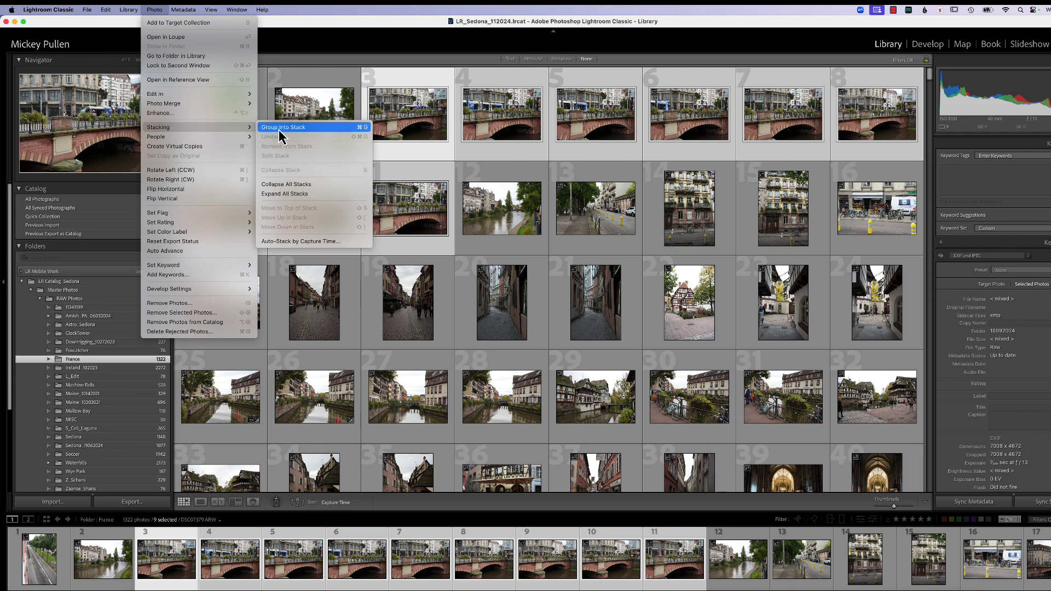
left_click(362, 129)
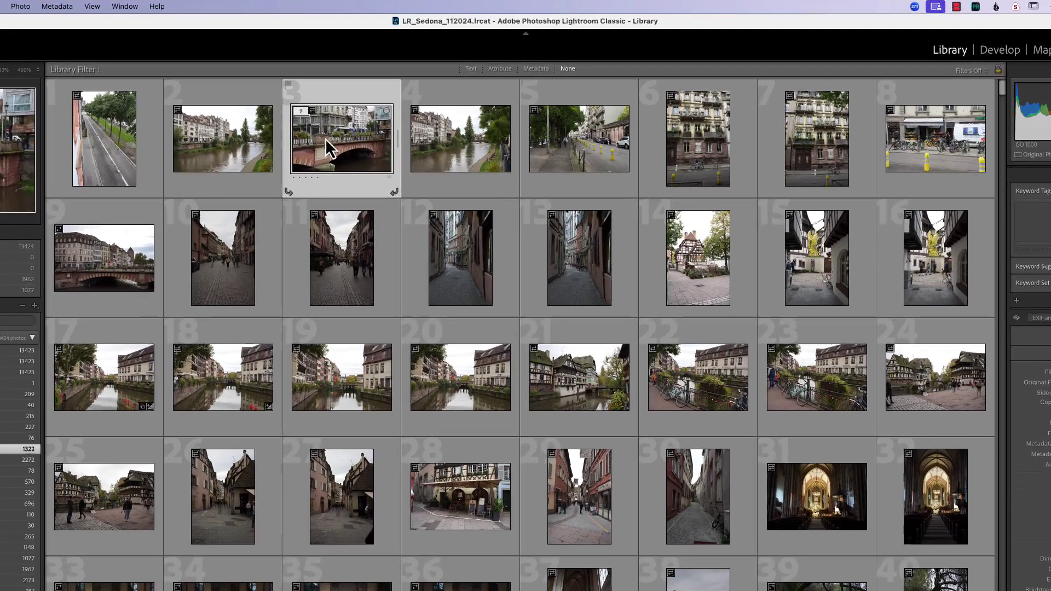
Step: Expand the new nine-photo bridge stack to show 1 of 9
scroll(306, 123, "down", 1)
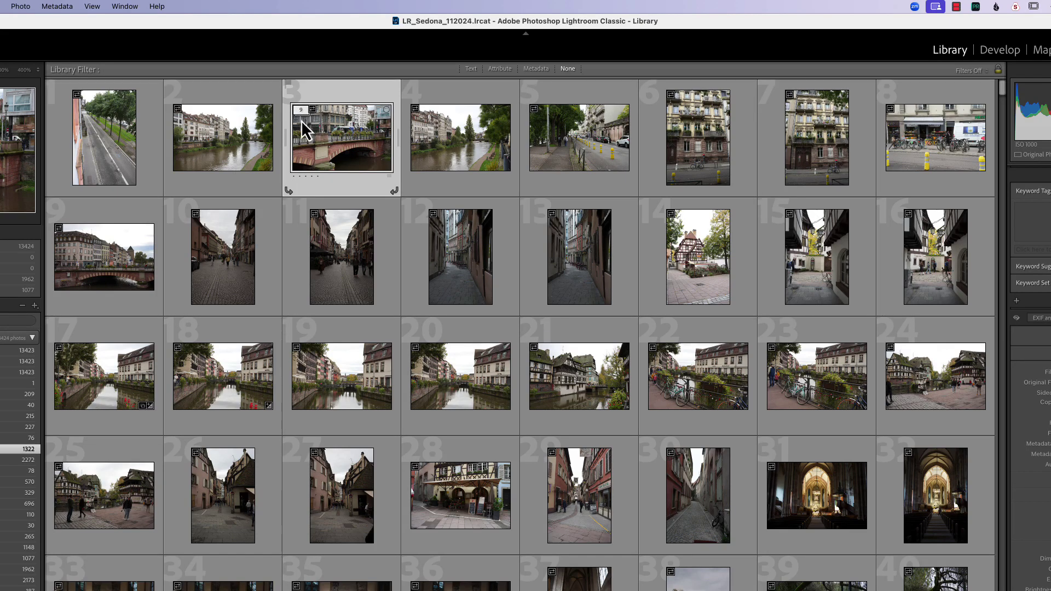
scroll(307, 123, "up", 1)
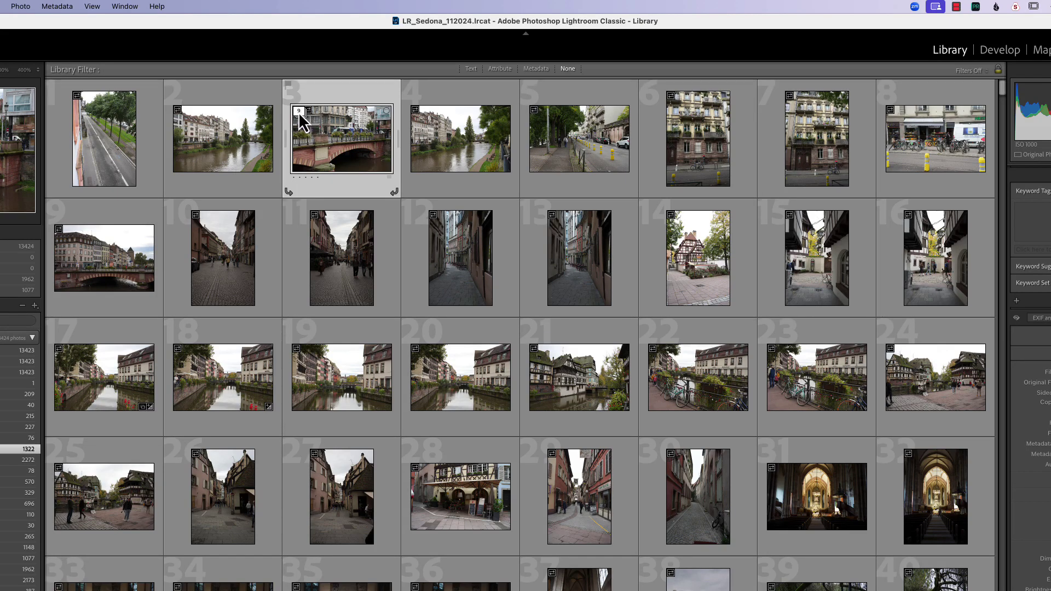
left_click(300, 113)
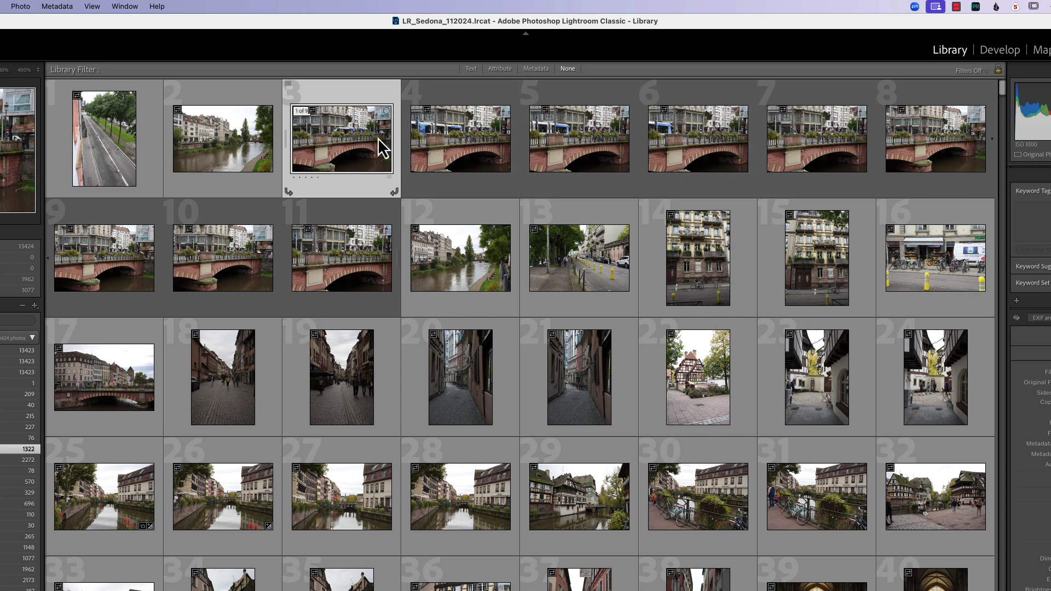
Step: Toggle the bridge stack open and closed with its side bars and S, ending collapsed
left_click(302, 112)
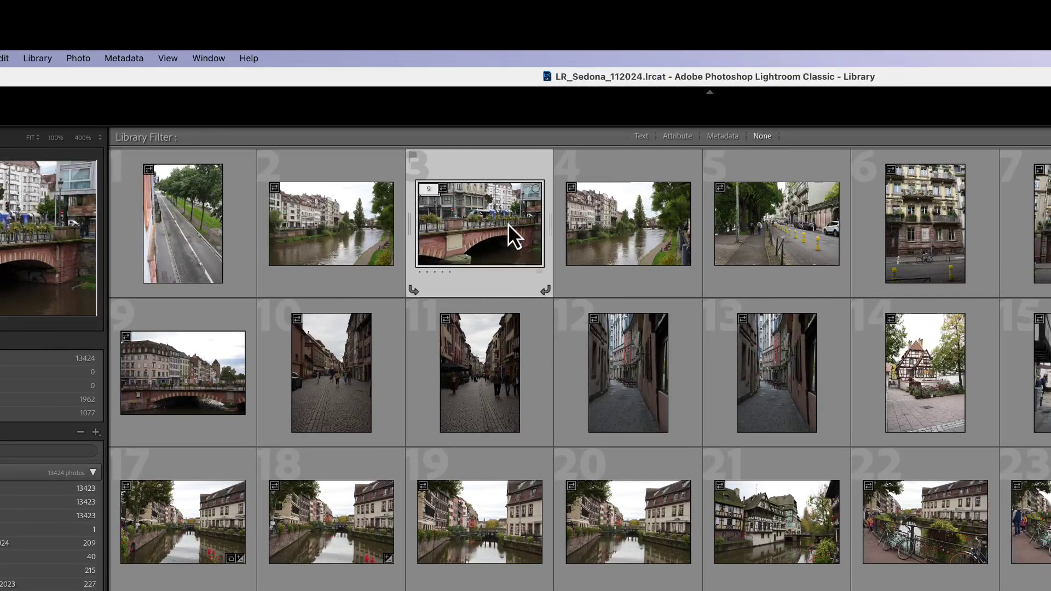
left_click(551, 225)
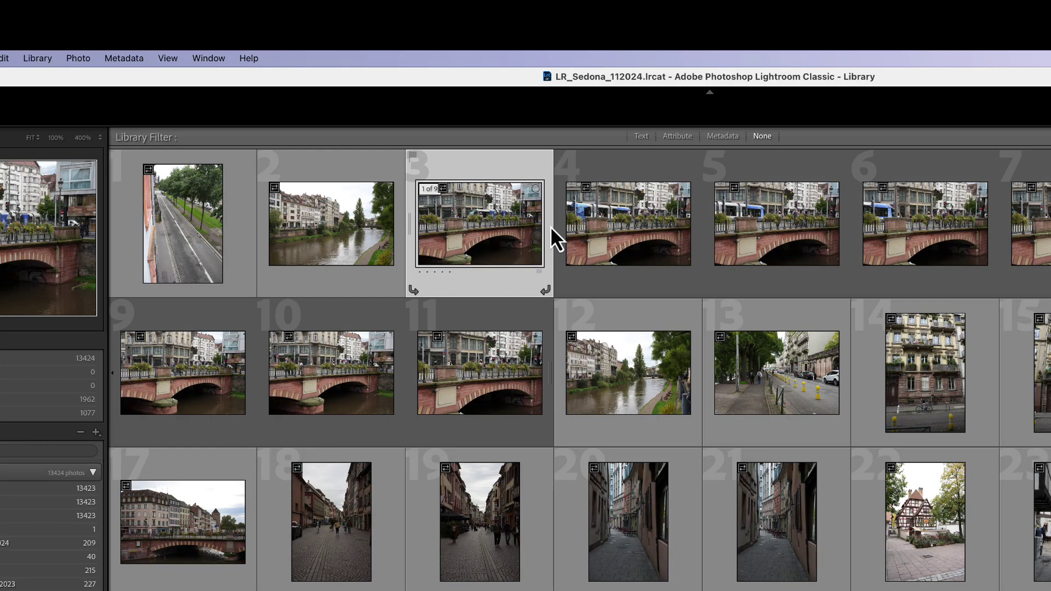
left_click(411, 225)
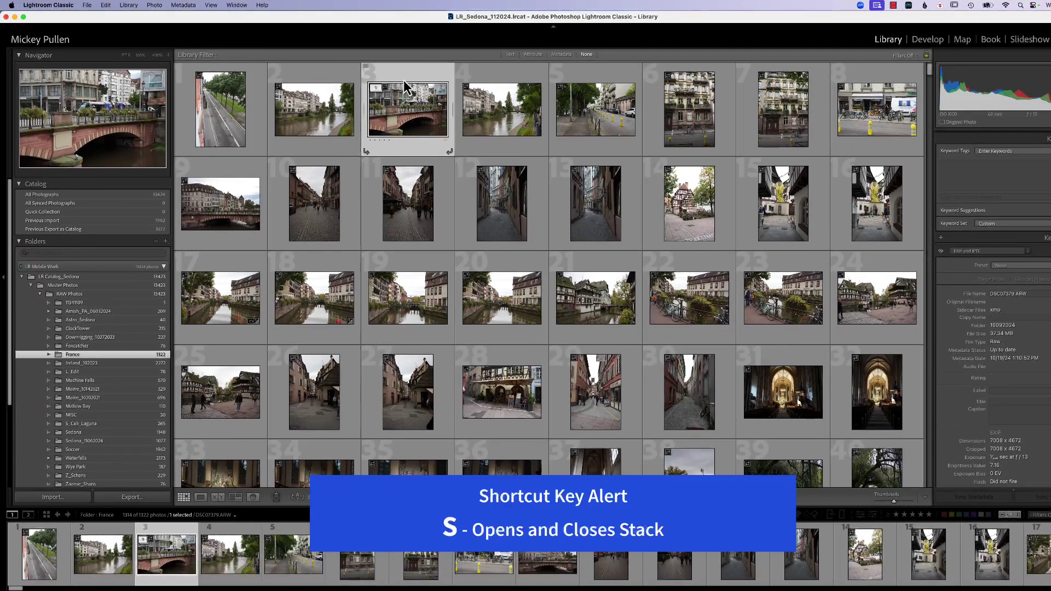
key("s")
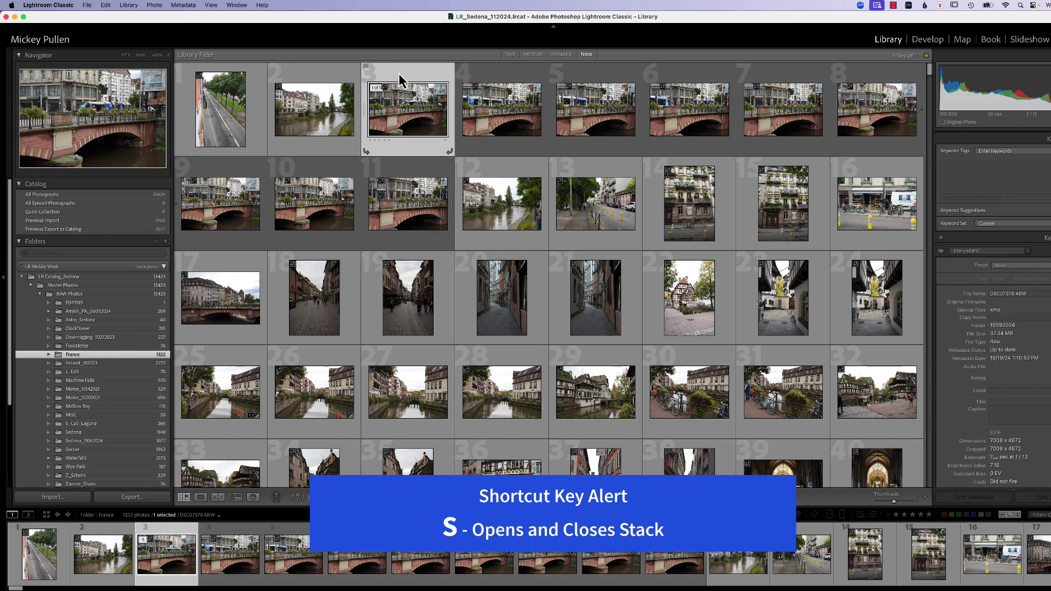
key("s")
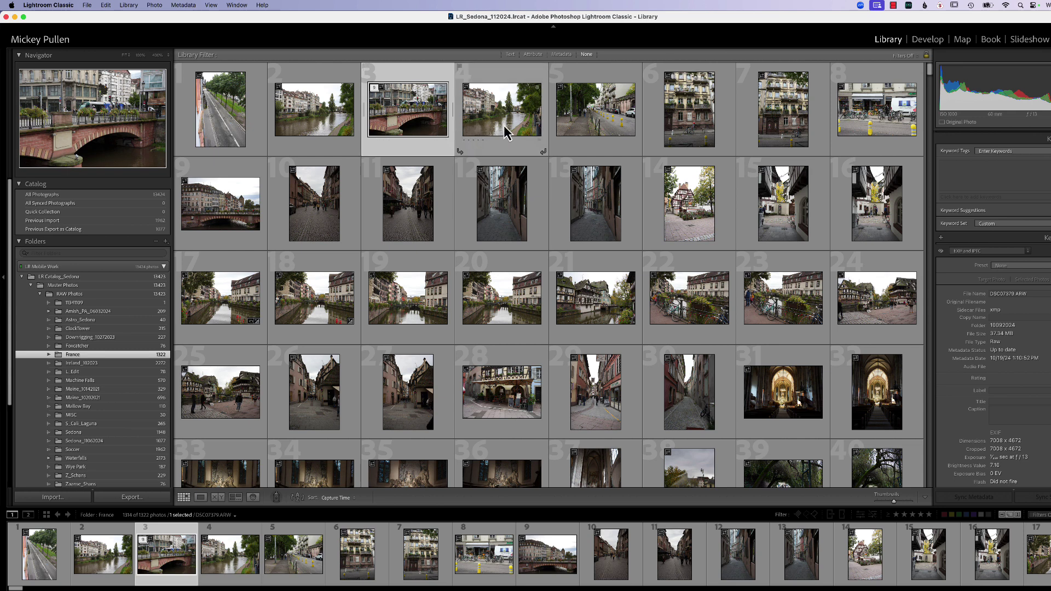
Step: Add the river photo at position 4 to the bridge stack
left_click(500, 110)
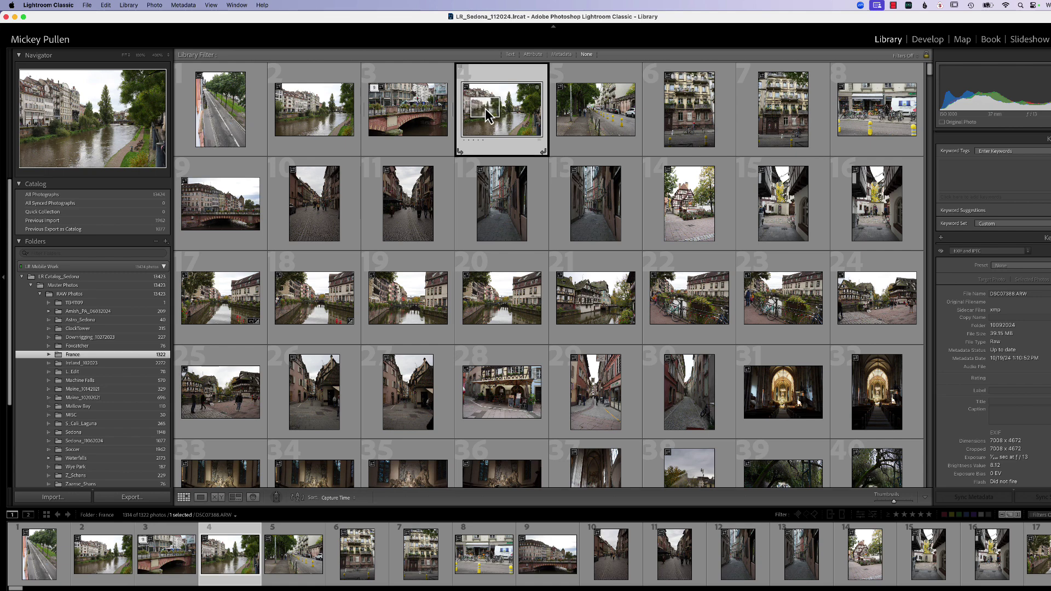
left_click(421, 121, "super")
key("super+g")
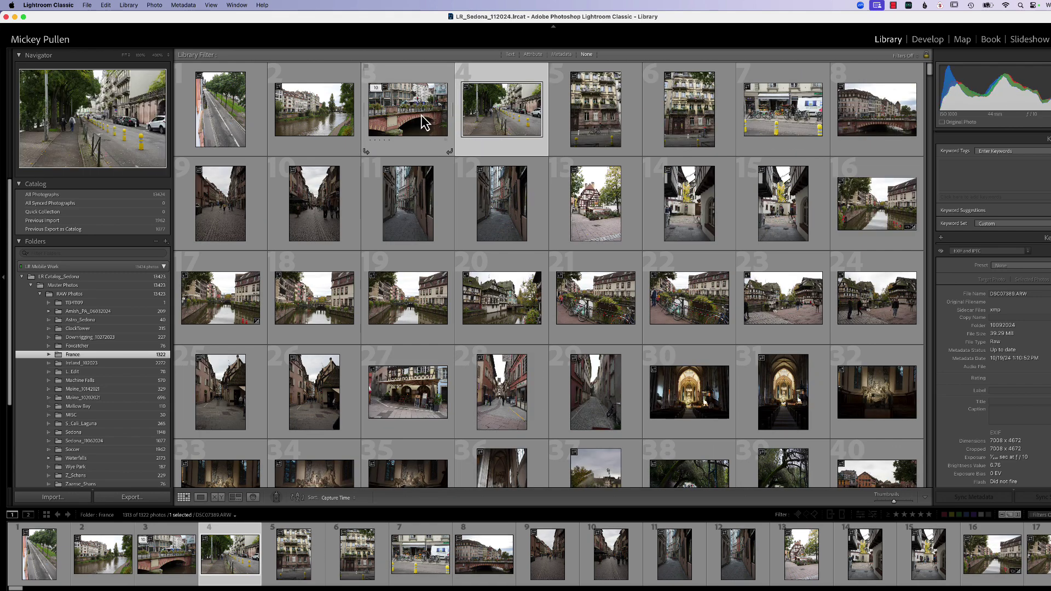
Step: Inspect photo 2 in Loupe, then add it to the bridge stack too
double_click(316, 114)
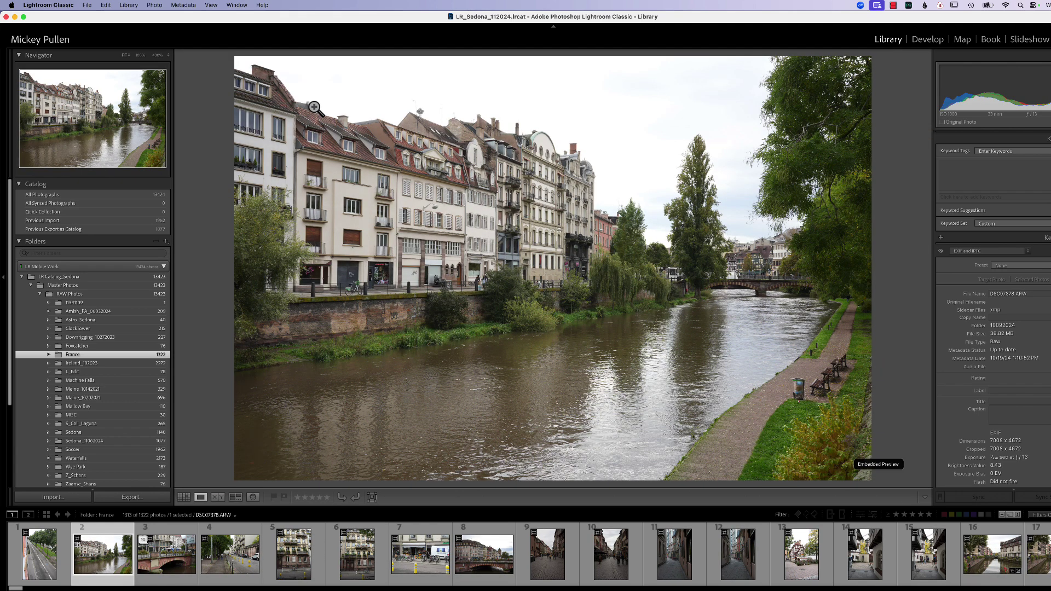
key("g")
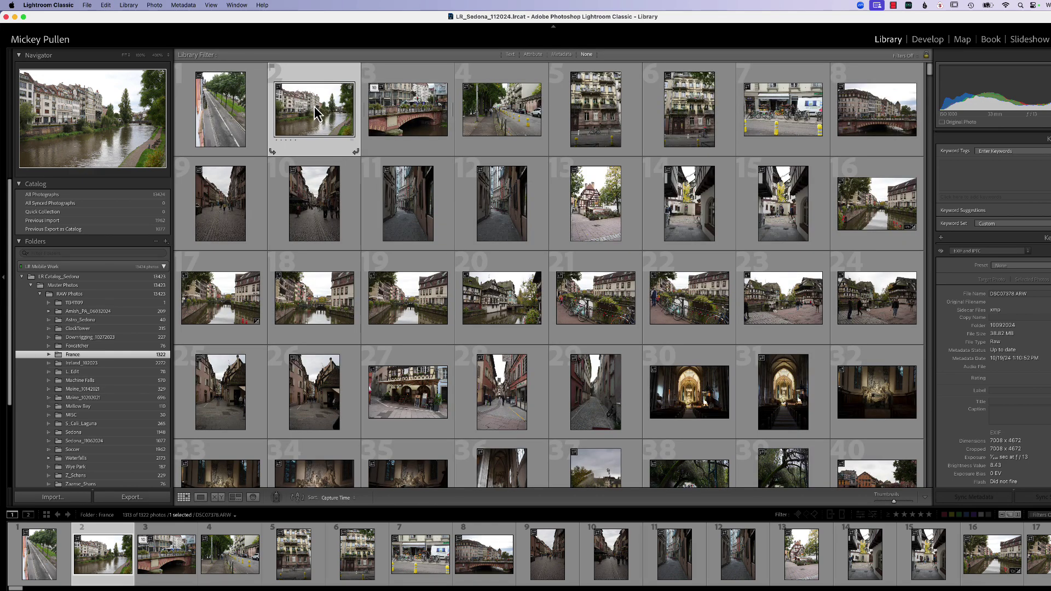
left_click(405, 110, "shift")
key("super+g")
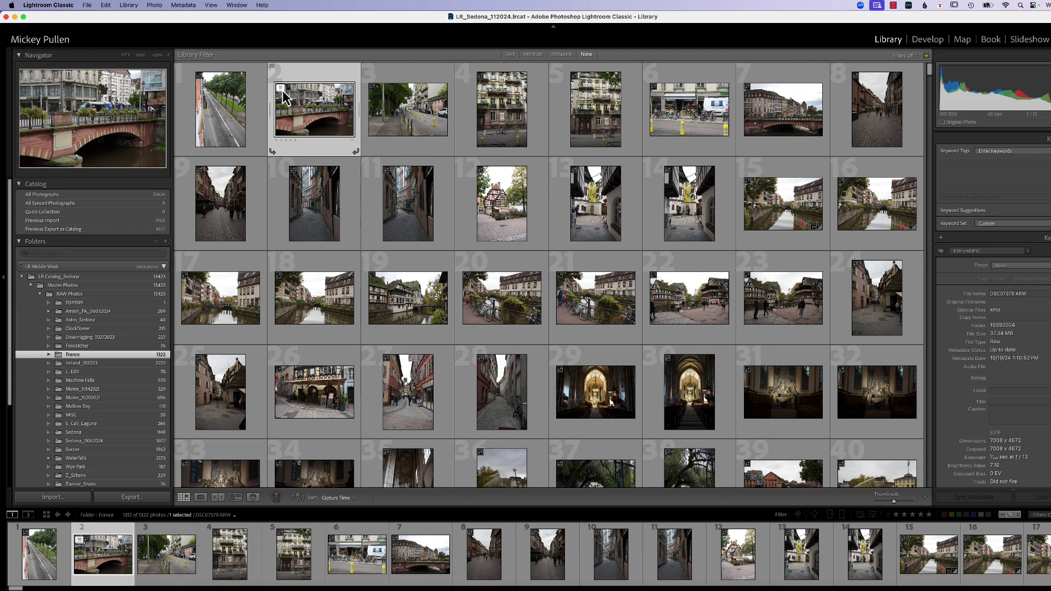
Step: Expand the 11-photo bridge stack
right_click(325, 152)
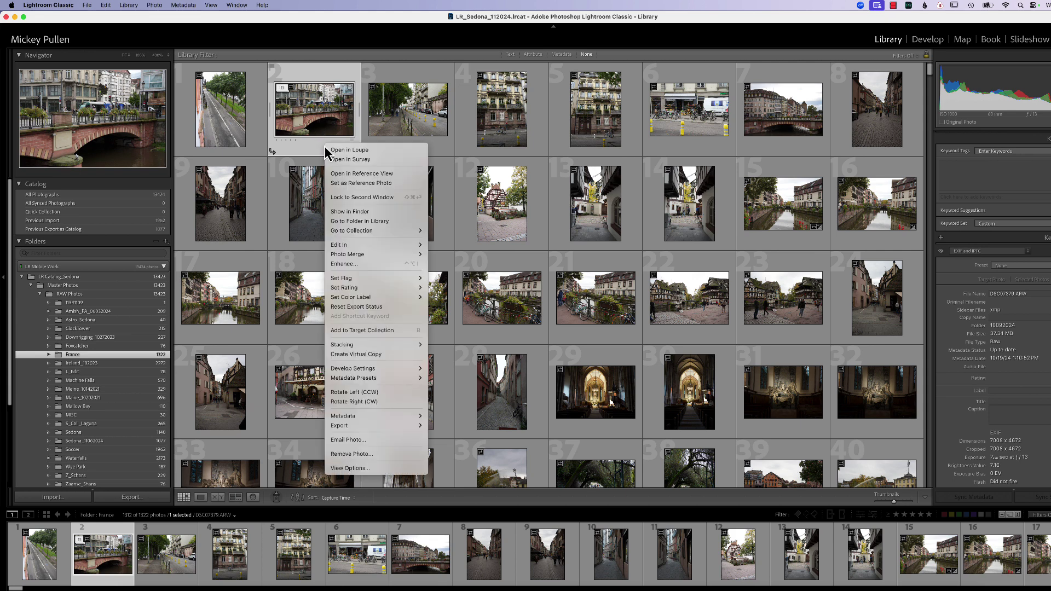
mouse_move(369, 346)
left_click(283, 101)
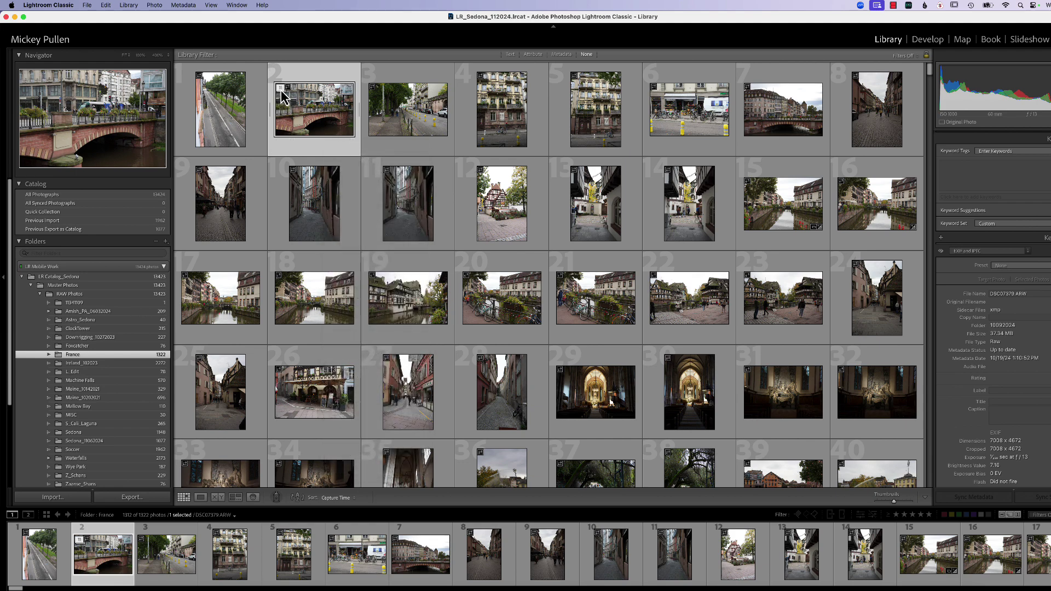
left_click(282, 92)
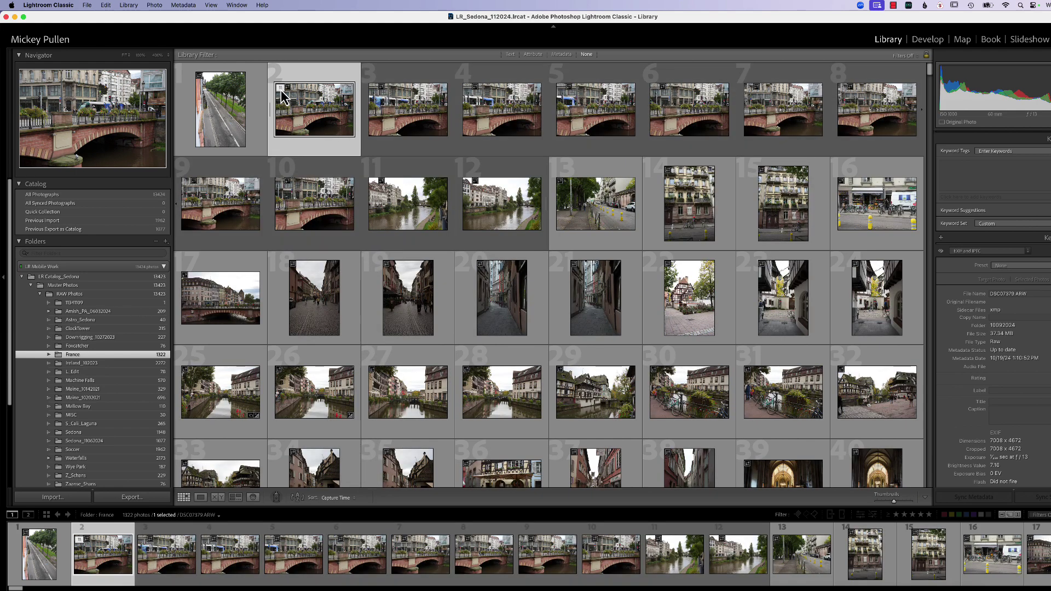
Step: Move river photo DSC07388 to the top of the stack
left_click(392, 219)
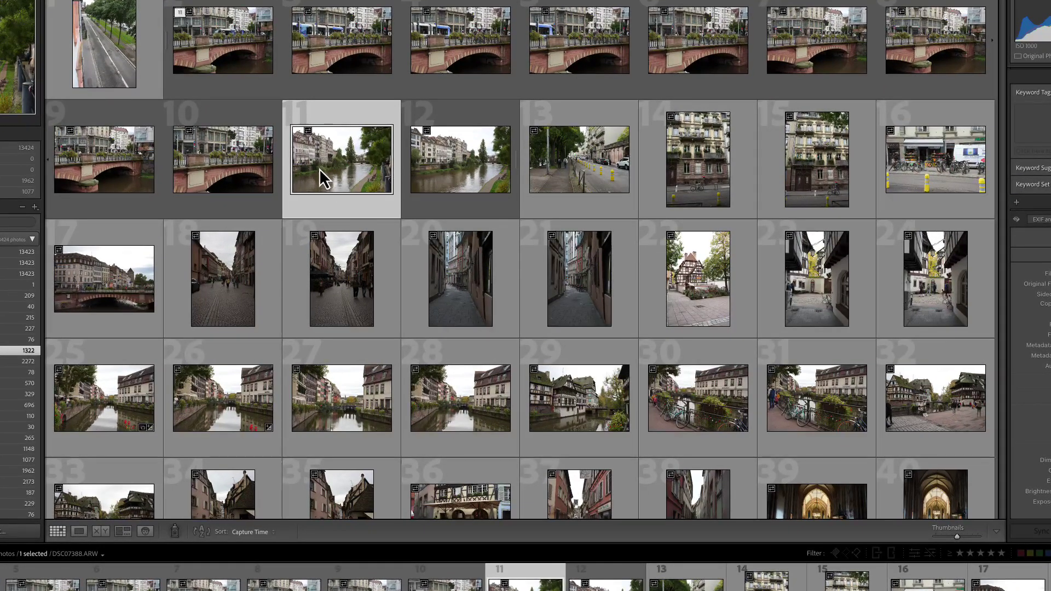
right_click(320, 169)
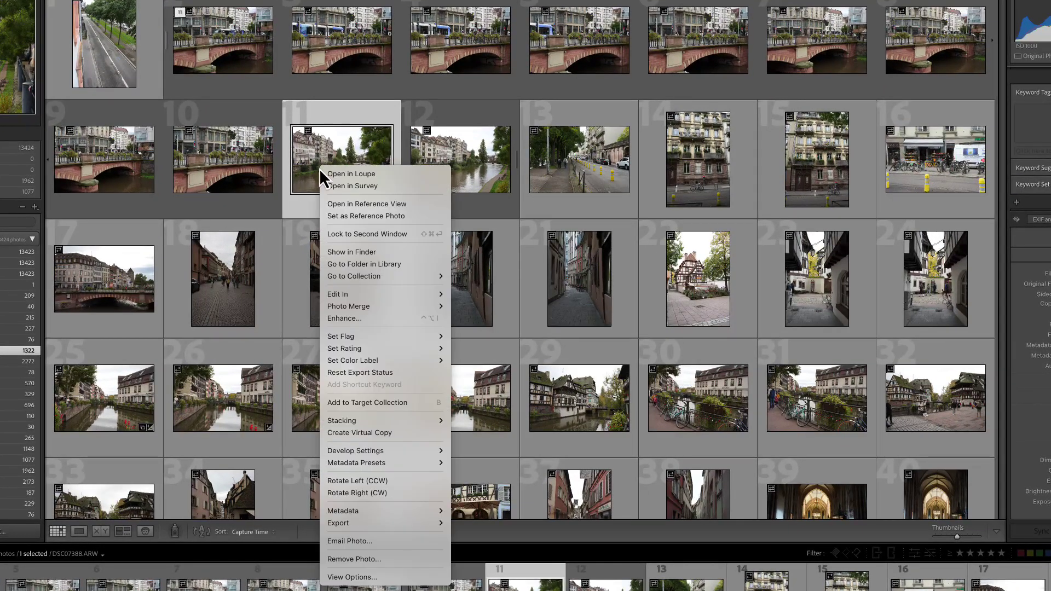
mouse_move(389, 425)
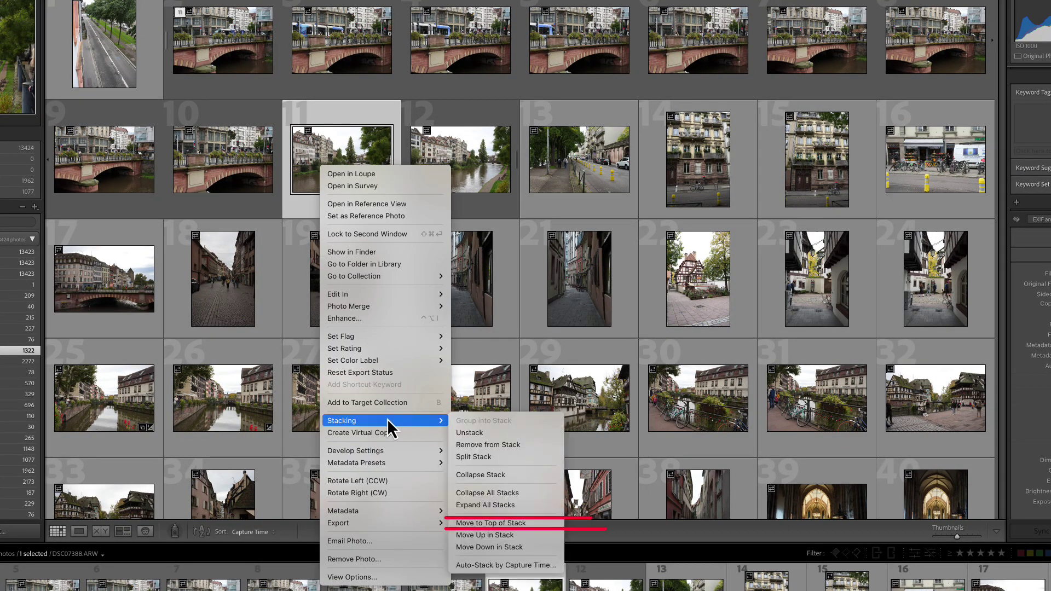
left_click(488, 524)
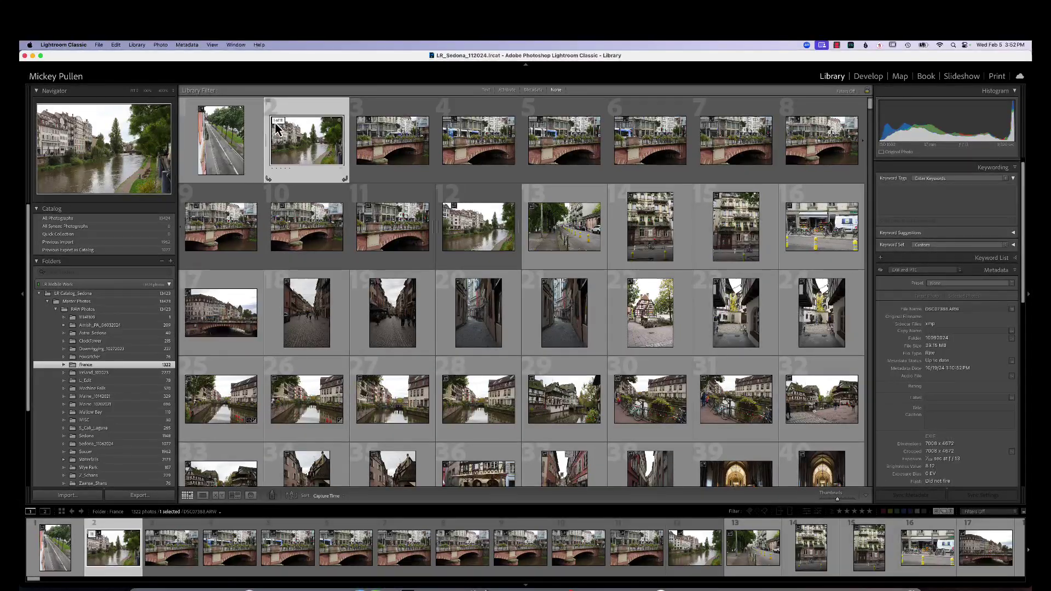
left_click(272, 115)
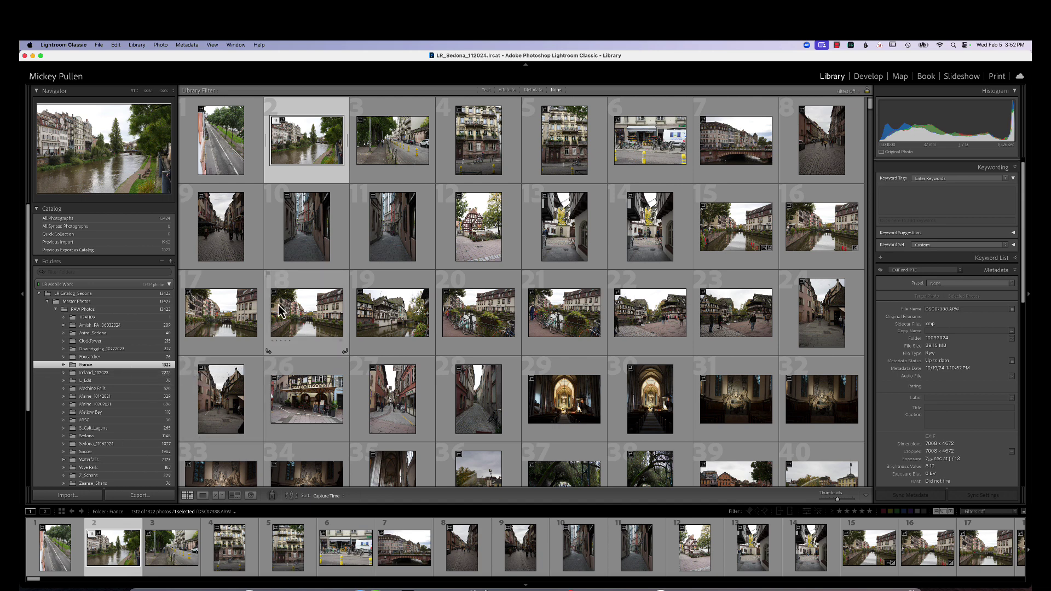
Step: Open Auto-Stack by Capture Time from the Stacking menu, set to 0:15:00 between stacks
right_click(249, 164)
mouse_move(286, 340)
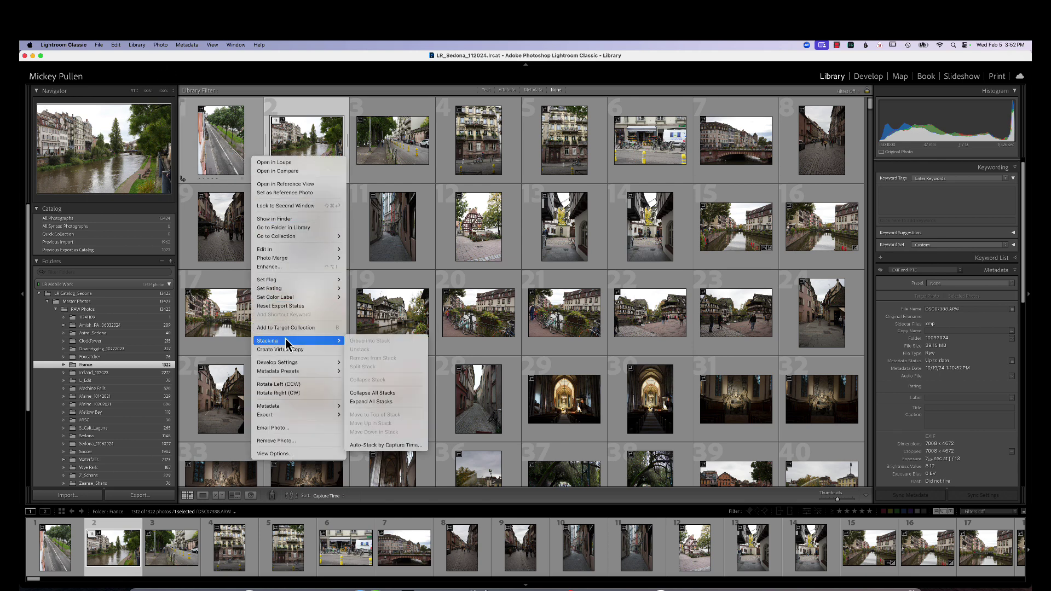
left_click(379, 445)
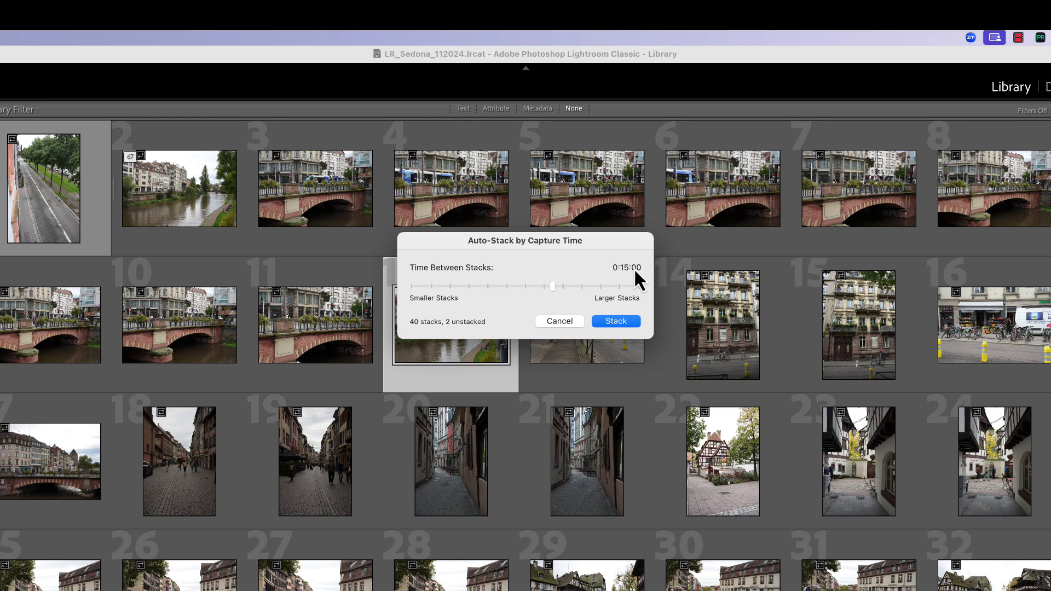
Step: Apply the auto-stack, then make the bridge photo the top of the 67-photo stack
left_click(615, 322)
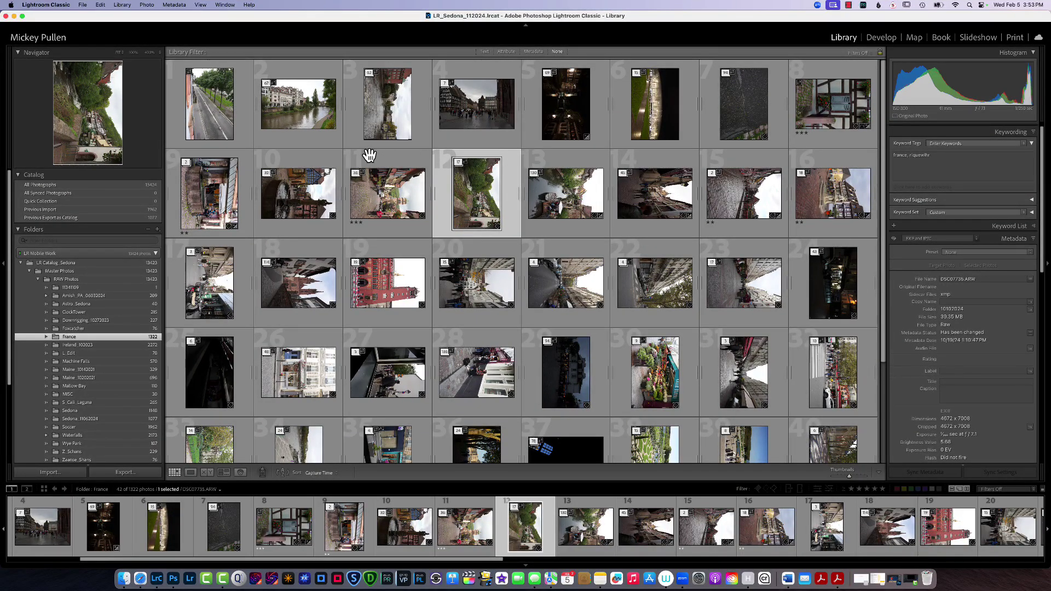
left_click(267, 85)
scroll(267, 93, "down", 3)
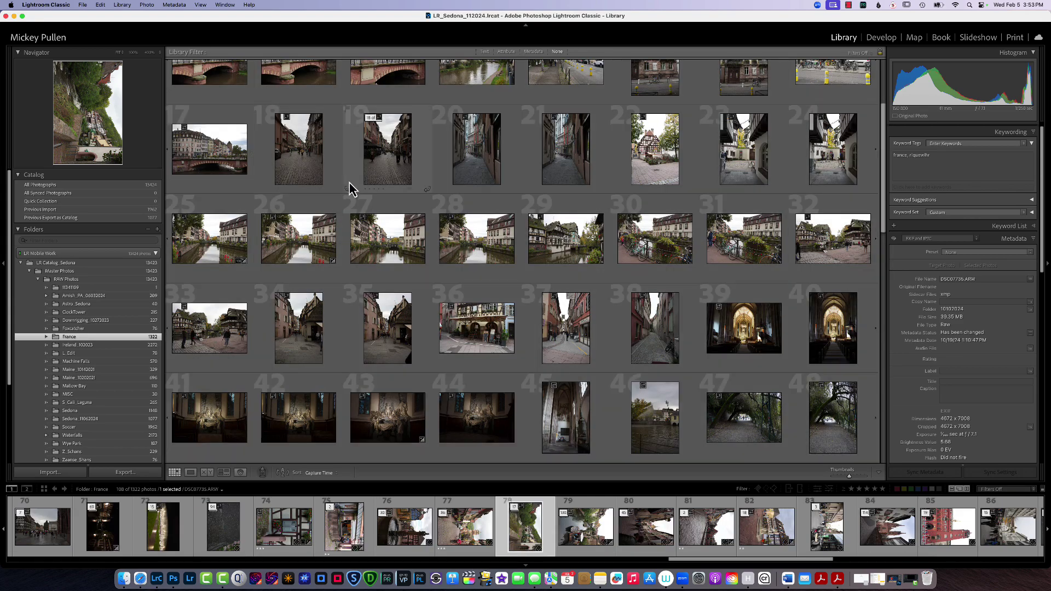
scroll(350, 189, "down", 6)
scroll(349, 182, "down", 5)
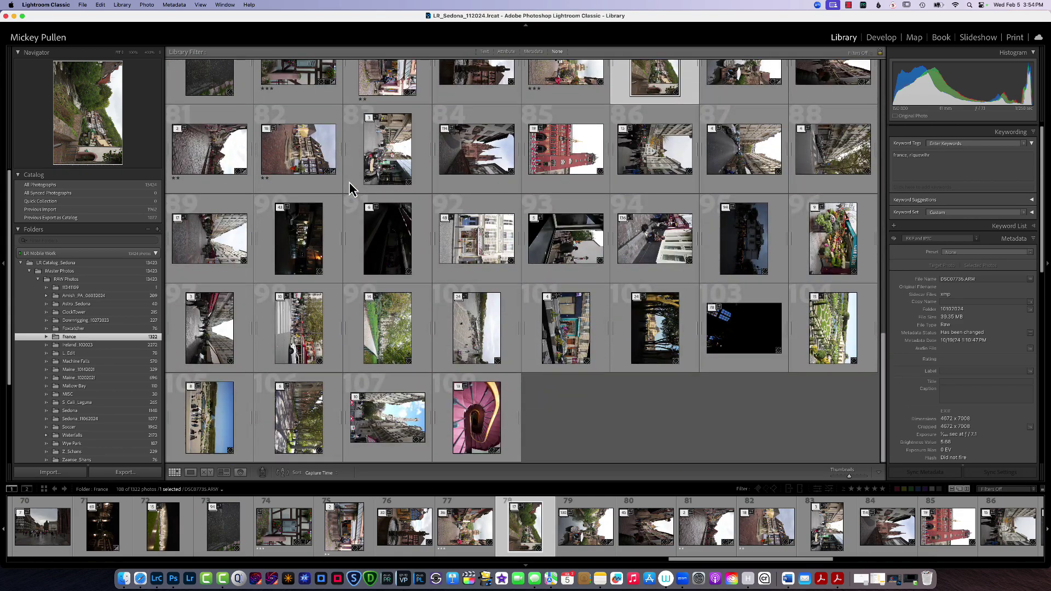
scroll(349, 182, "up", 6)
scroll(349, 182, "up", 3)
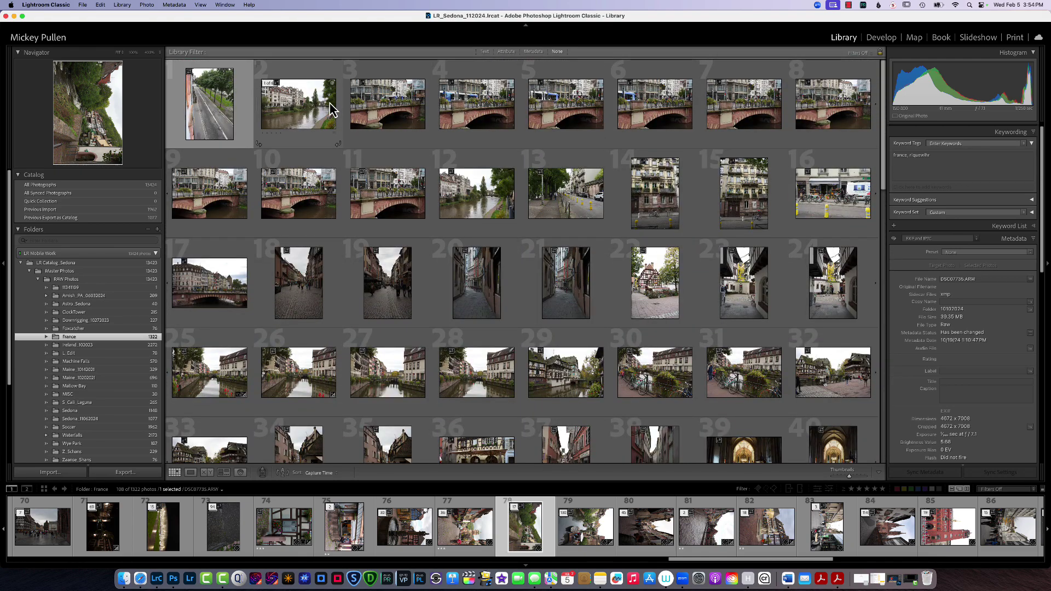
left_click(359, 88)
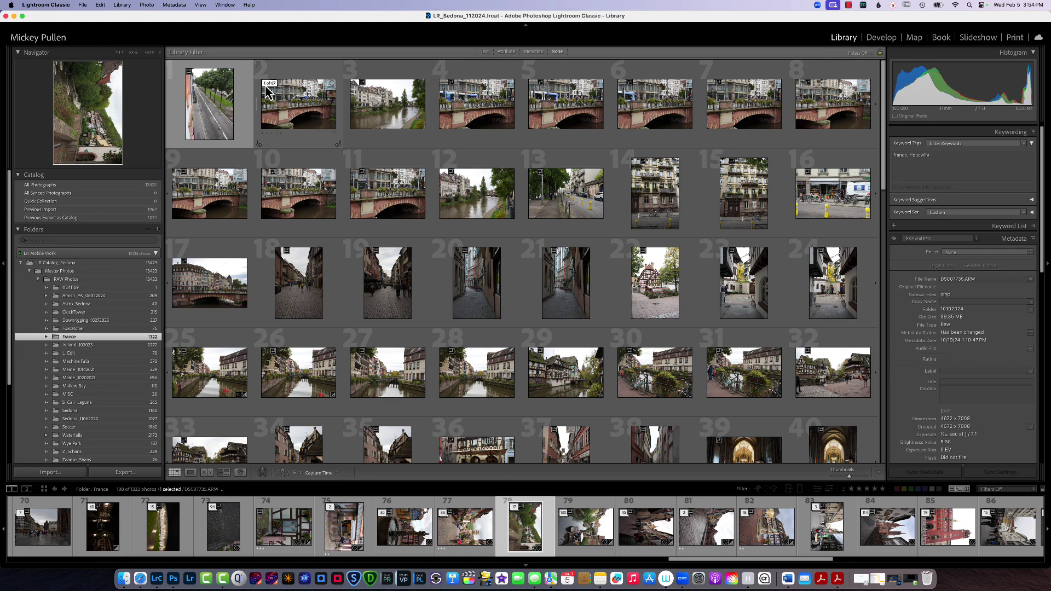
left_click(268, 85)
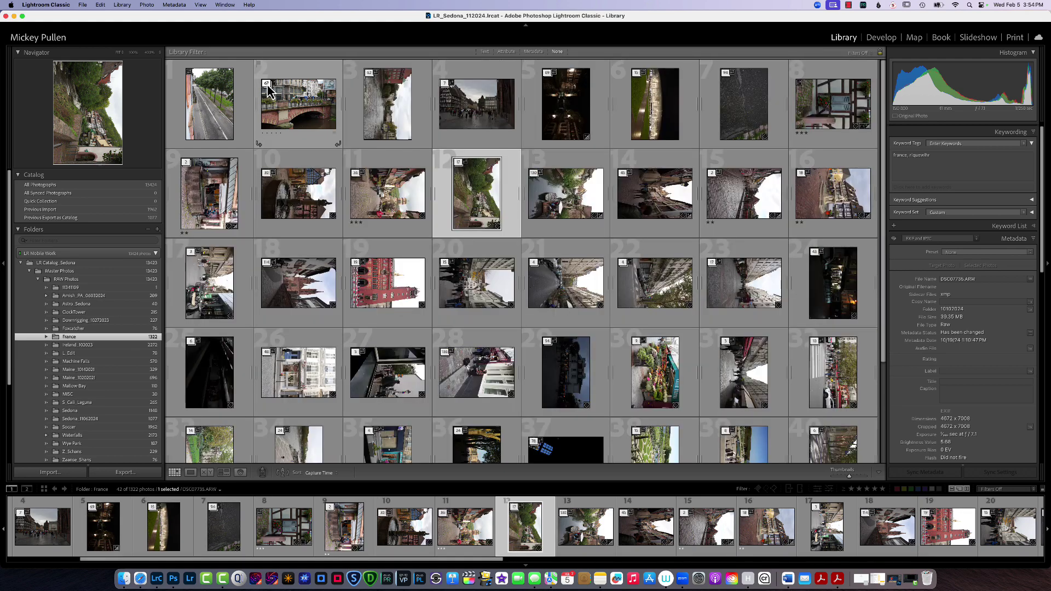
Step: Merge the 62-photo canal stack into the bridge stack and review the combined stack
left_click(371, 74)
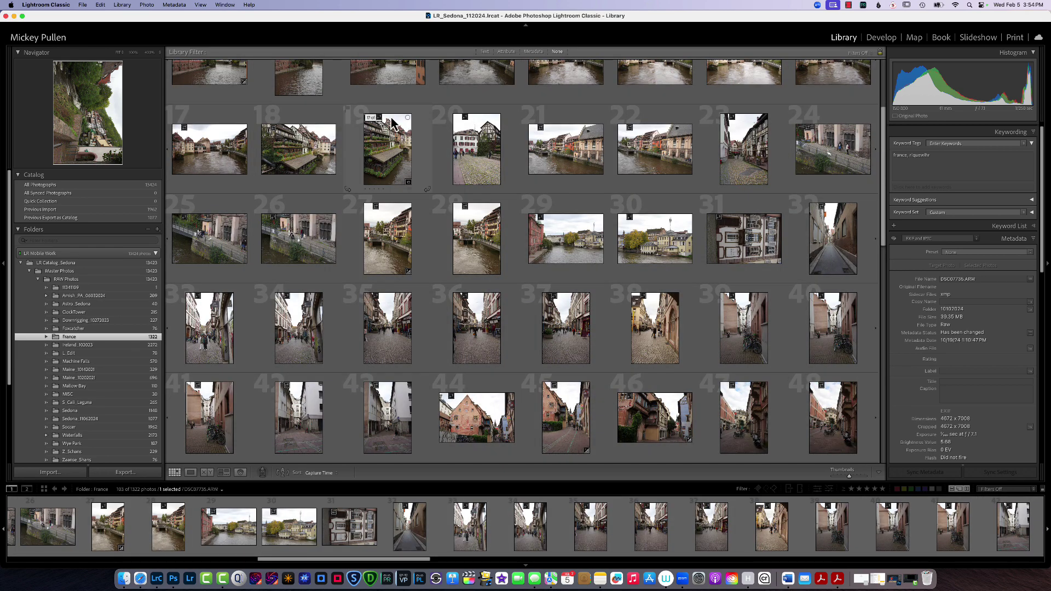
scroll(416, 162, "down", 6)
scroll(520, 263, "up", 3)
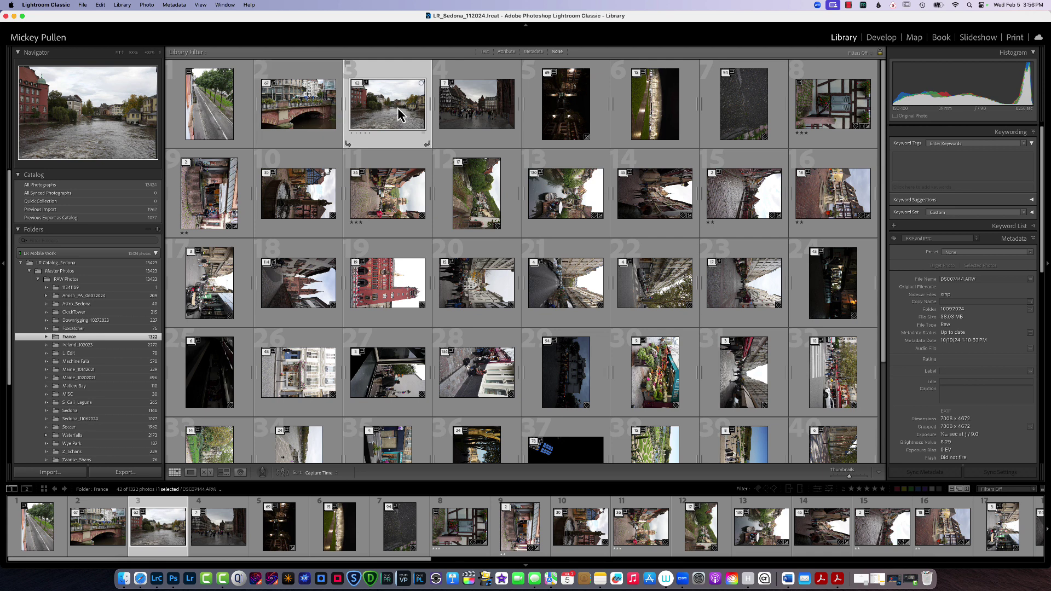
left_click_drag(389, 107, 313, 113)
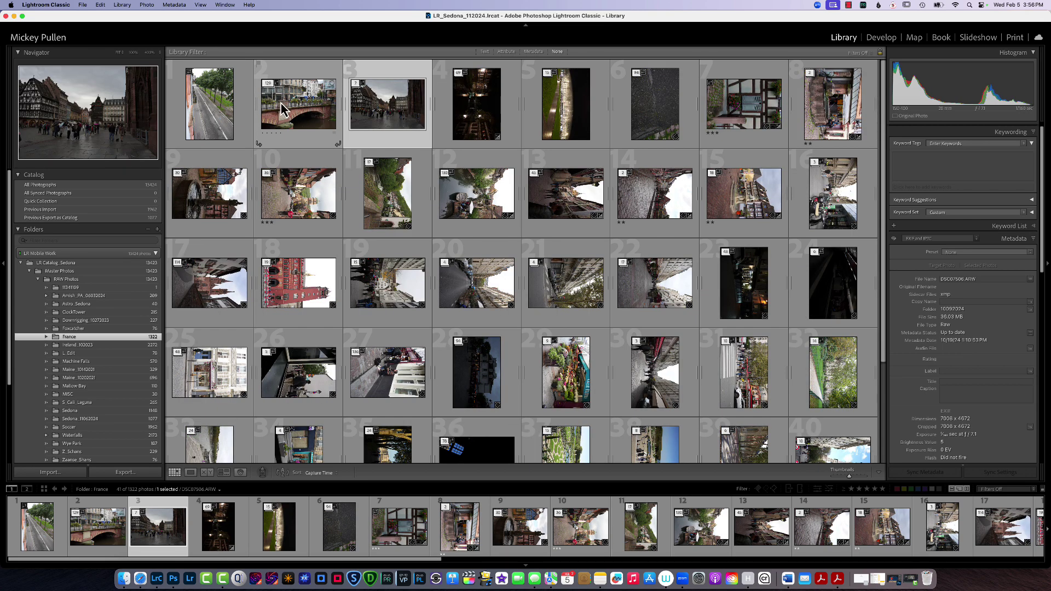
left_click(268, 83)
scroll(404, 157, "down", 10)
scroll(425, 200, "down", 10)
scroll(425, 200, "down", 4)
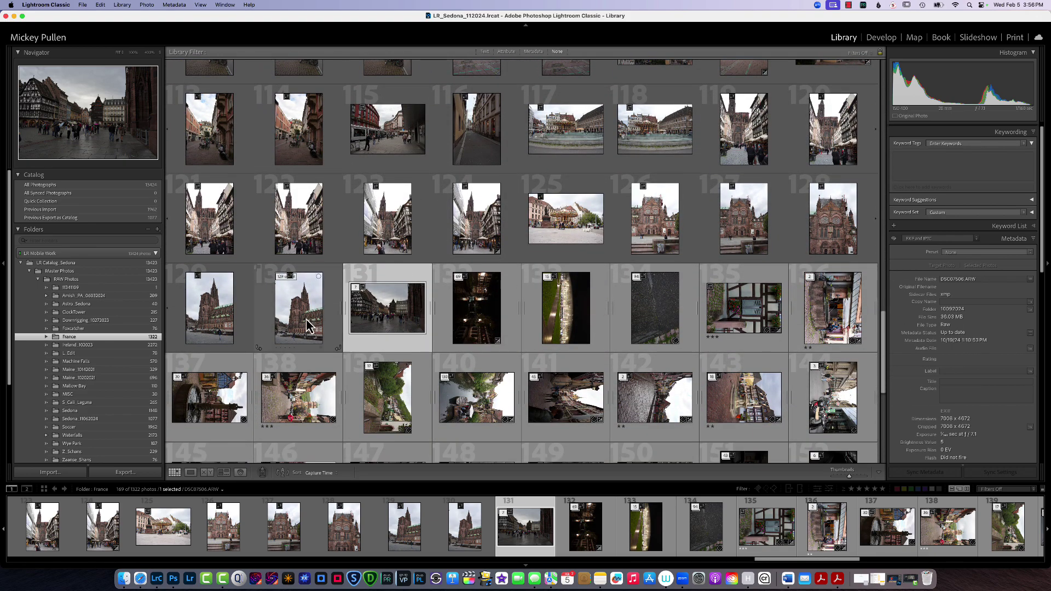
scroll(350, 201, "up", 20)
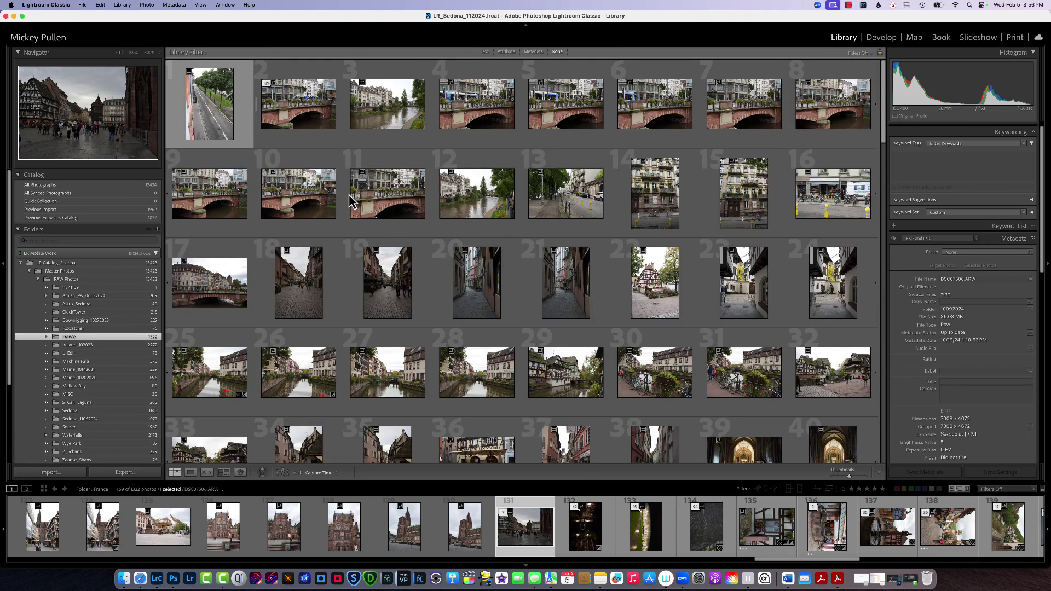
left_click(268, 84)
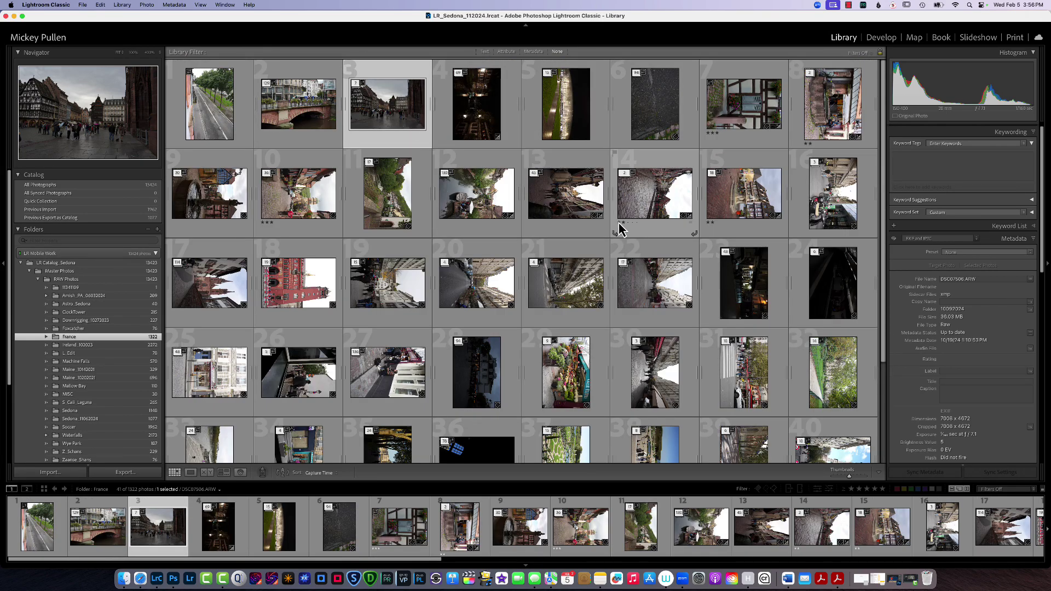
Step: Rotate the sideways street photos in cells 12 and 13 upright
left_click(586, 227)
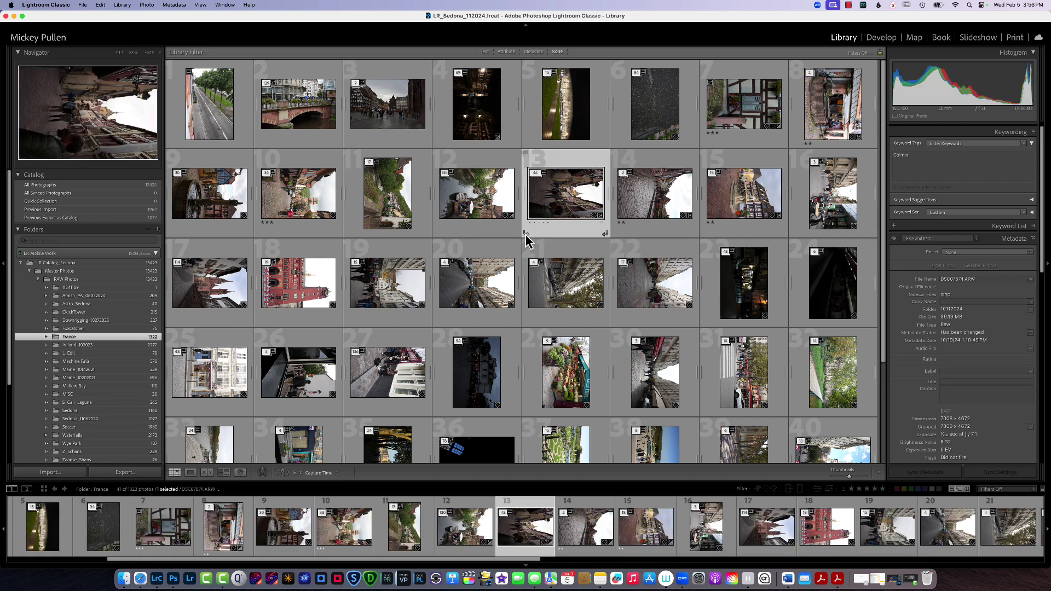
left_click(525, 234)
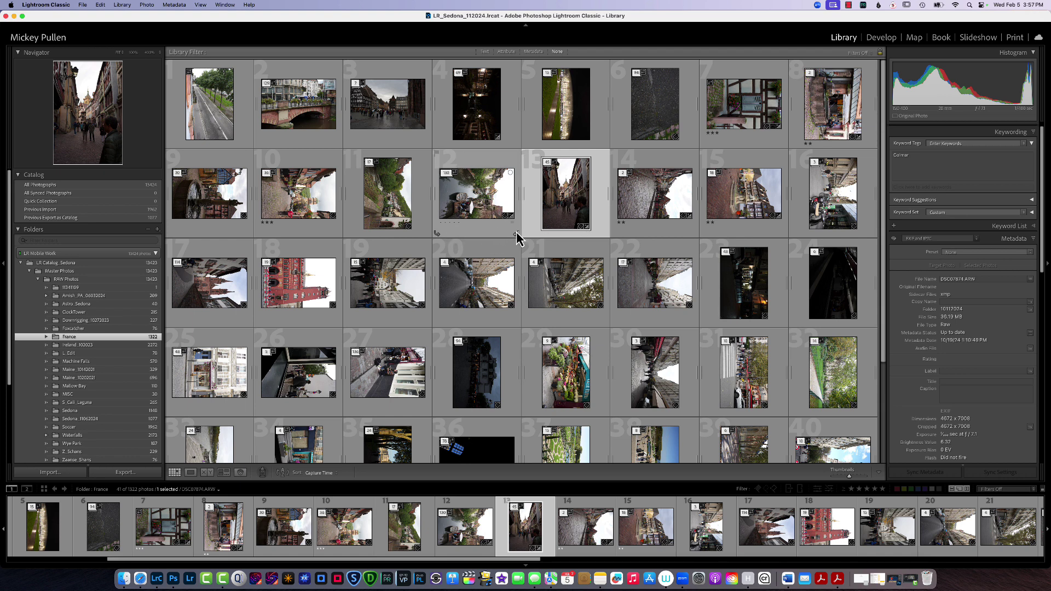
left_click(516, 235)
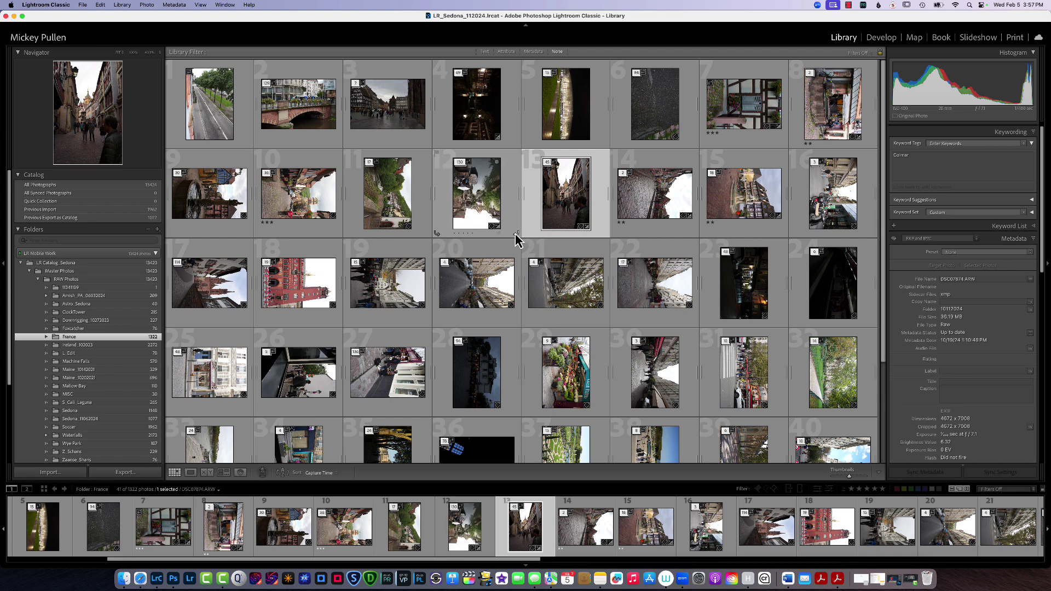
left_click(437, 234)
left_click(437, 234)
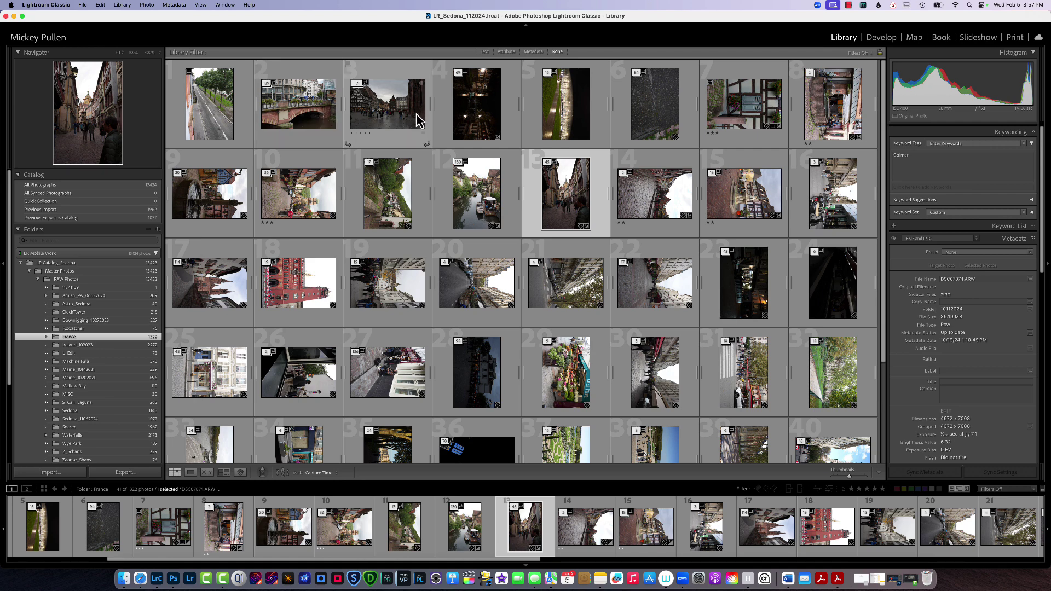
Step: Expand the combined bridge stack in cell 2 and browse its photos
left_click(295, 121)
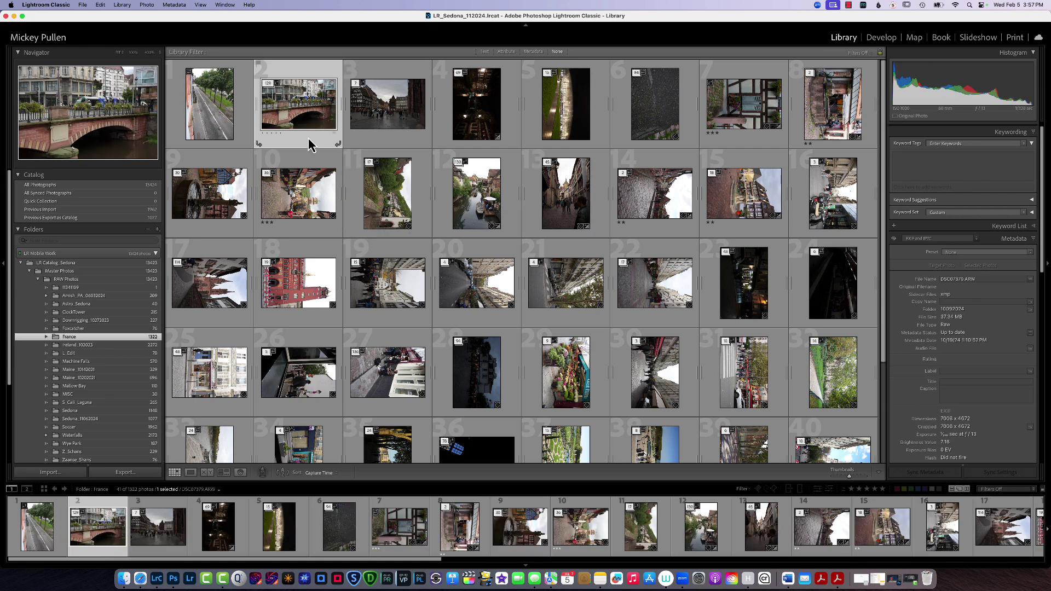
left_click(269, 84)
scroll(507, 281, "down", 10)
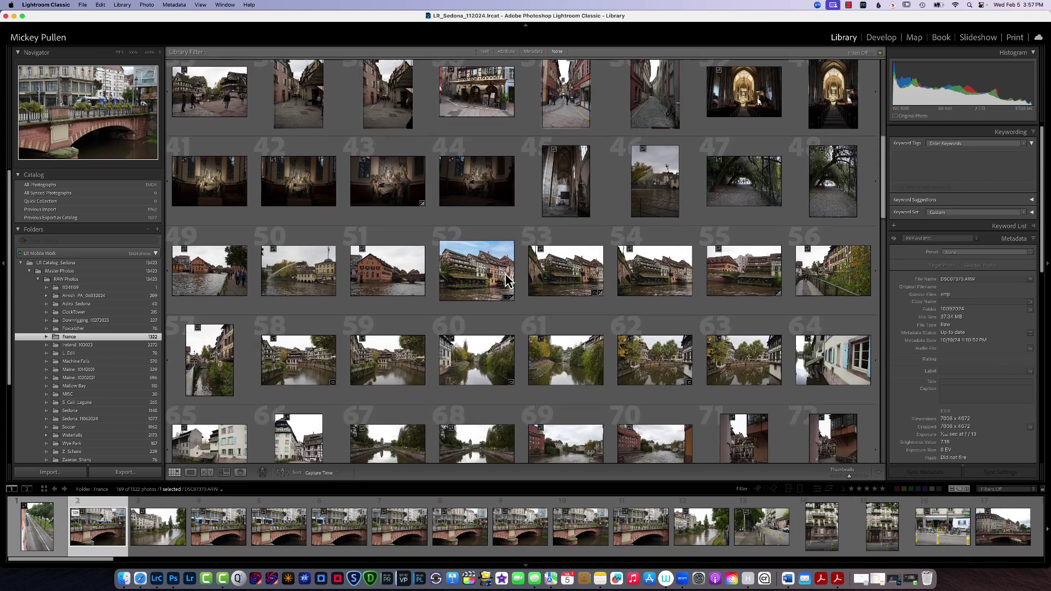
scroll(507, 282, "down", 3)
scroll(507, 281, "up", 4)
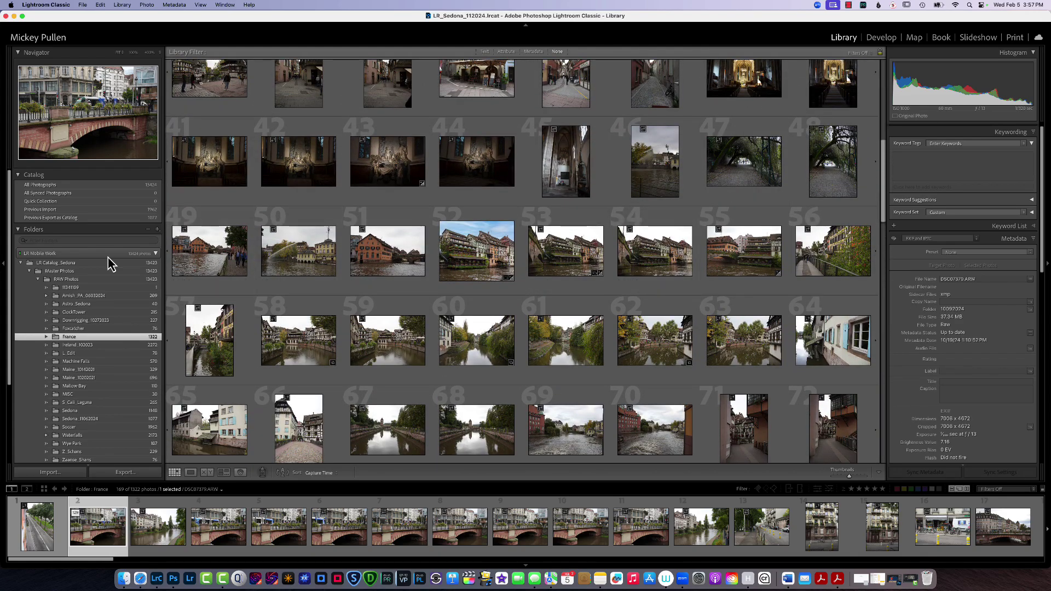
scroll(411, 164, "up", 3)
scroll(408, 164, "down", 3)
scroll(408, 164, "down", 1)
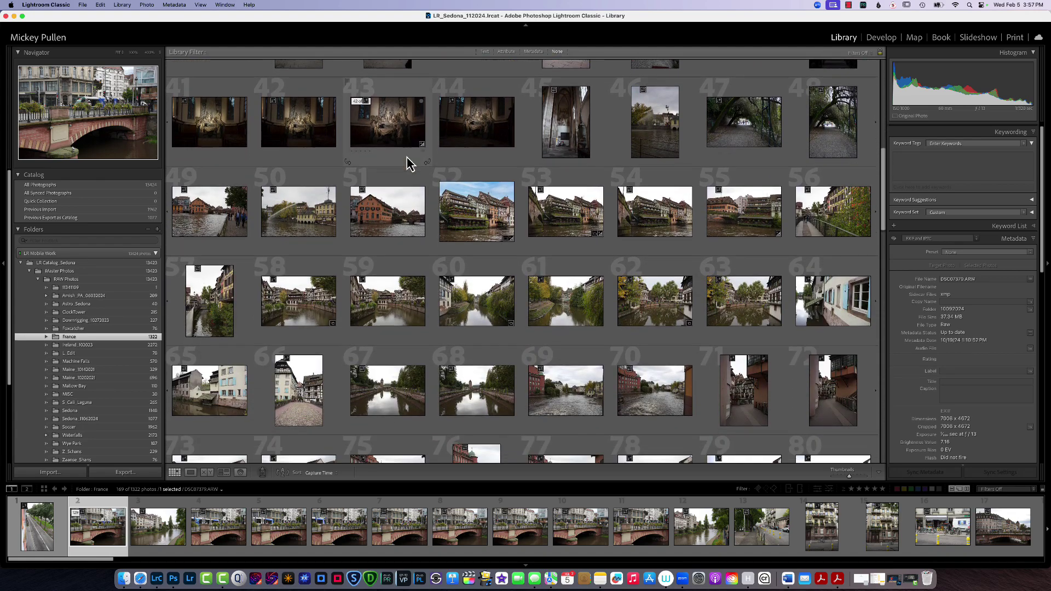
Step: Split the combined stack at photo 49 and return to the top of the grid
left_click(233, 228)
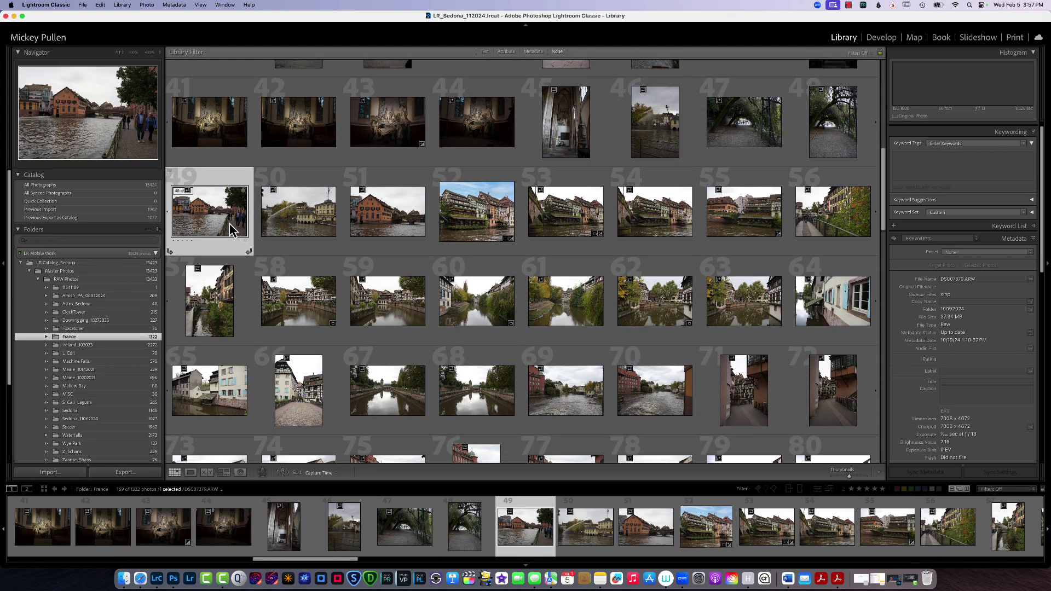
right_click(231, 254)
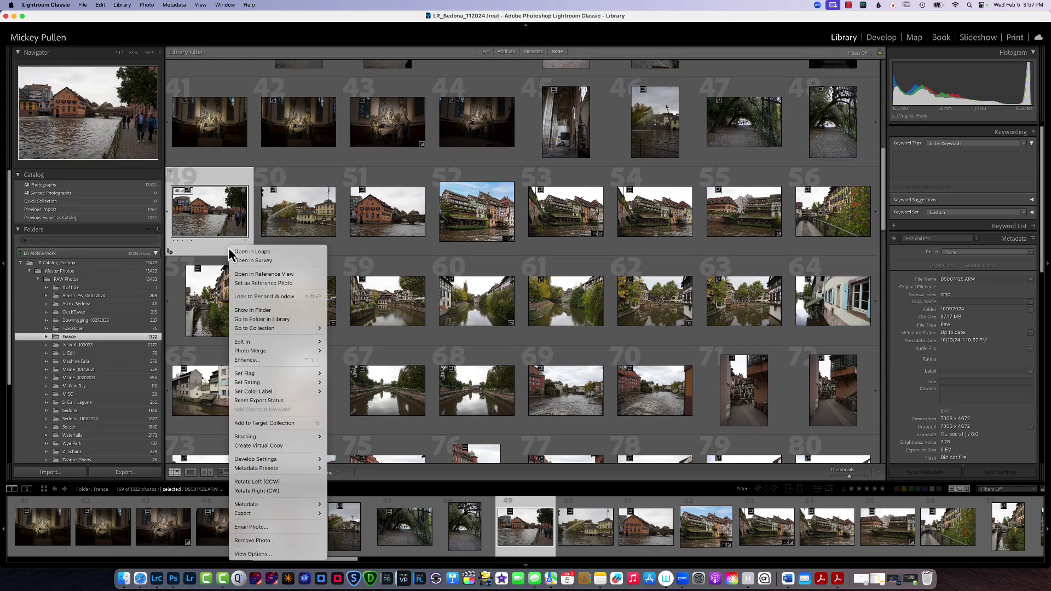
mouse_move(291, 438)
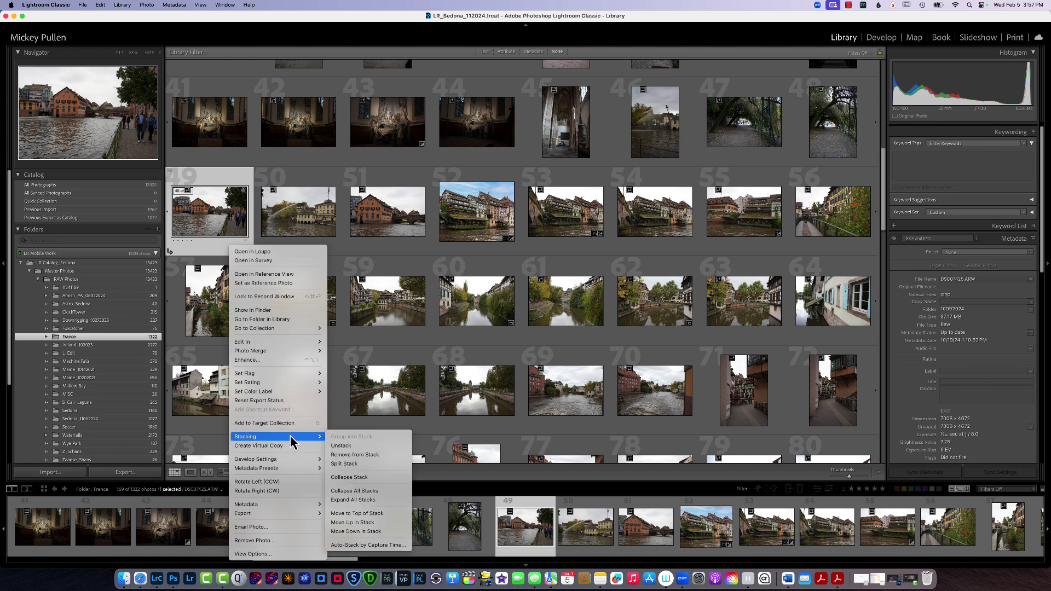
left_click(355, 464)
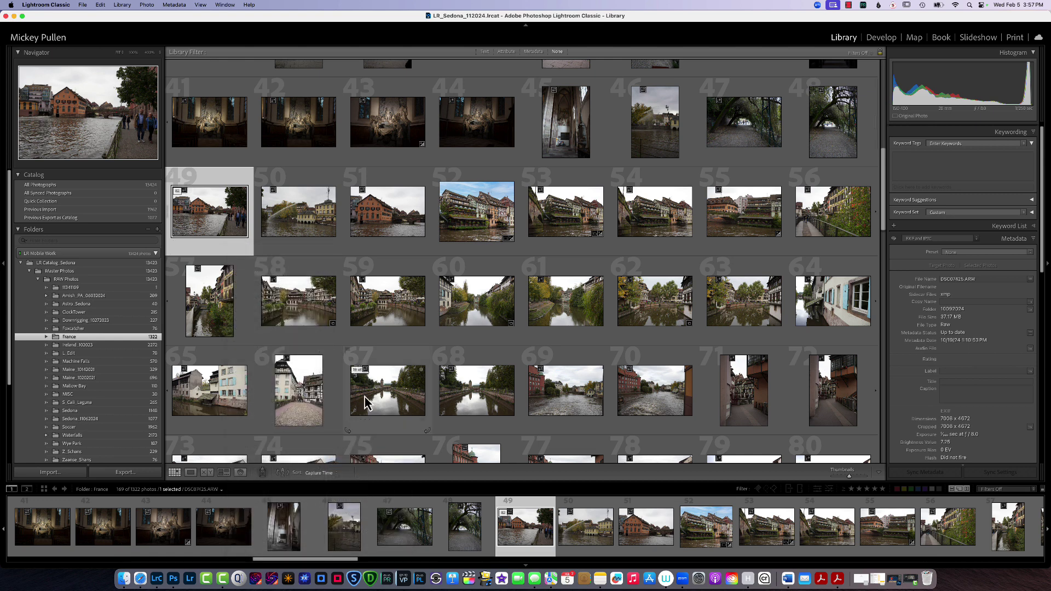
scroll(235, 244, "up", 3)
scroll(442, 215, "up", 12)
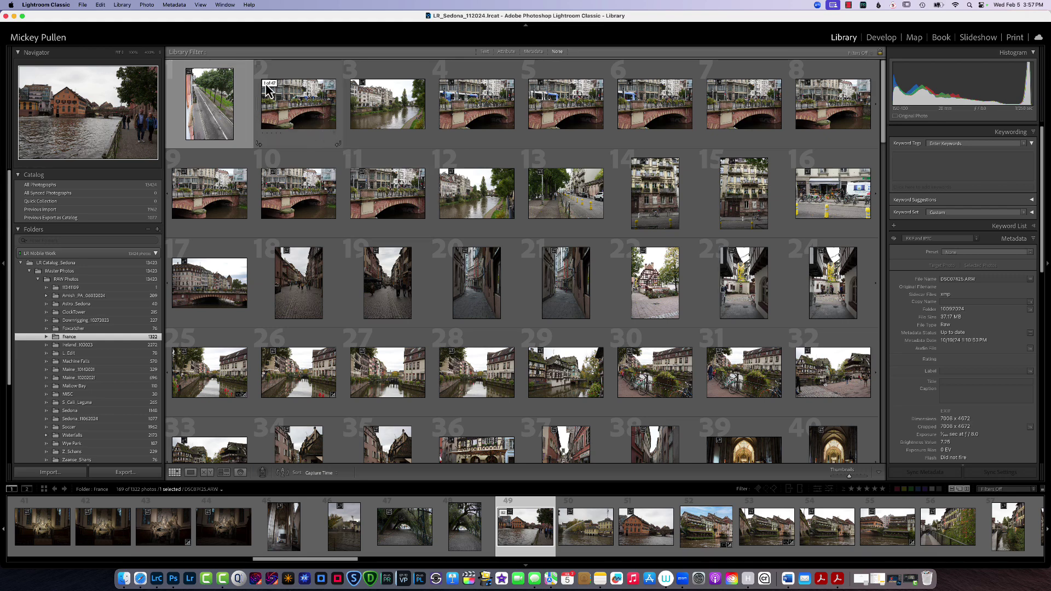
Step: Turn fountain photos 91 and 90 upright with the rotate-left arrows
left_click(266, 87)
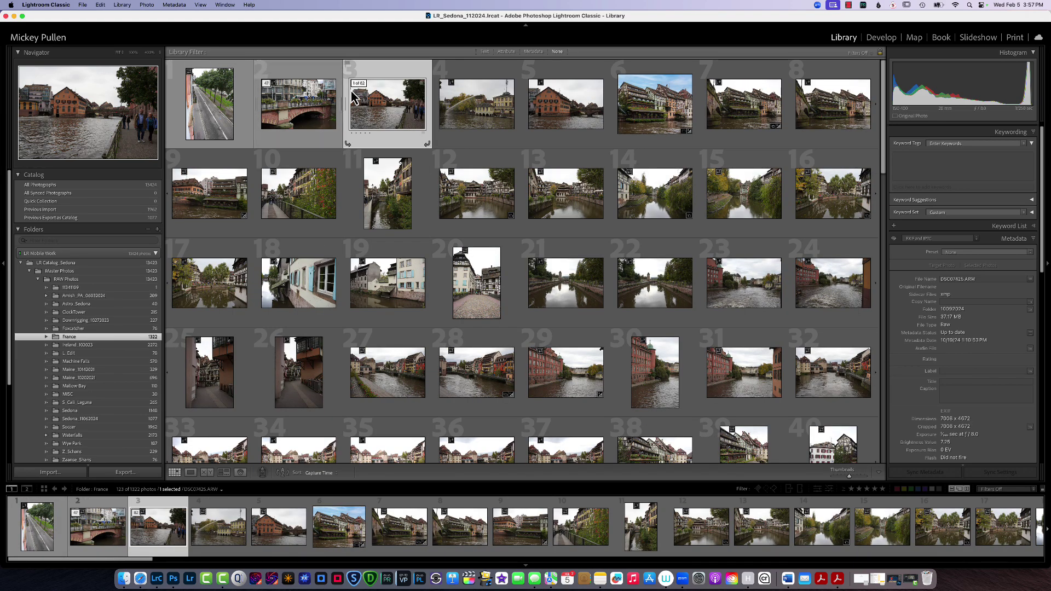
scroll(320, 121, "down", 1)
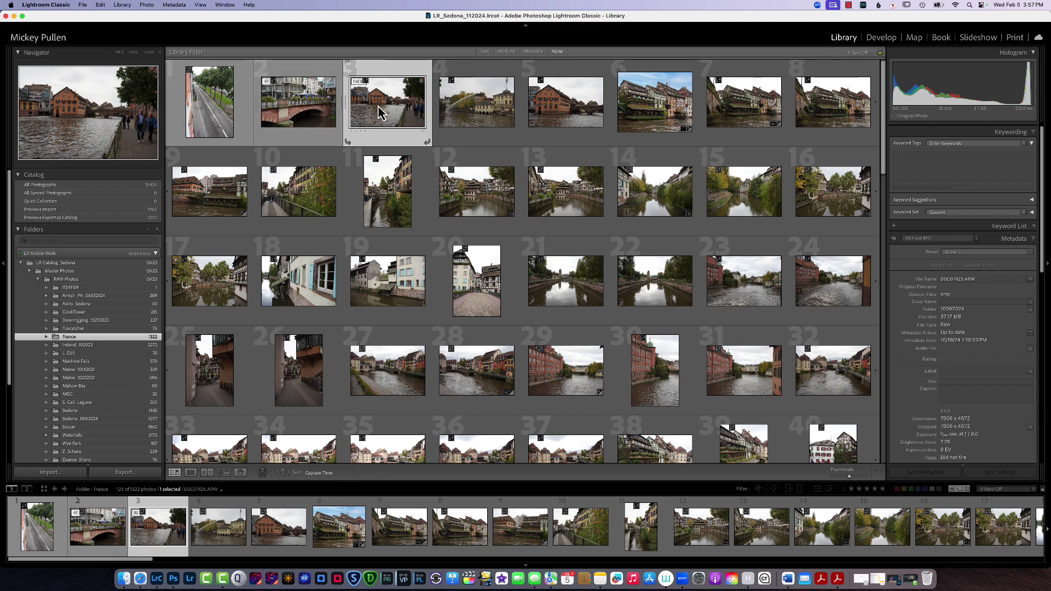
scroll(413, 180, "down", 5)
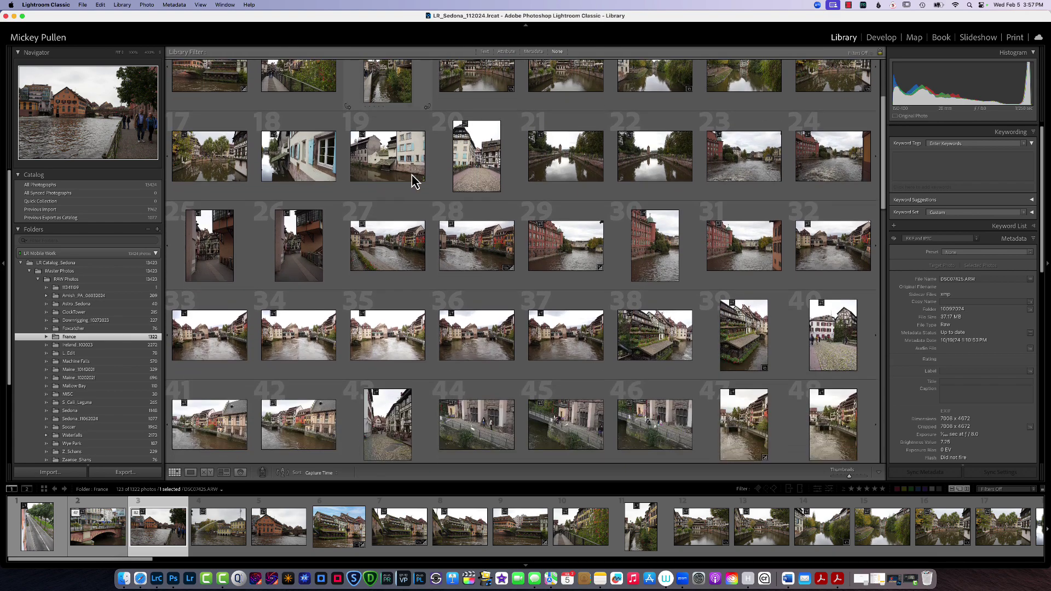
scroll(413, 180, "down", 10)
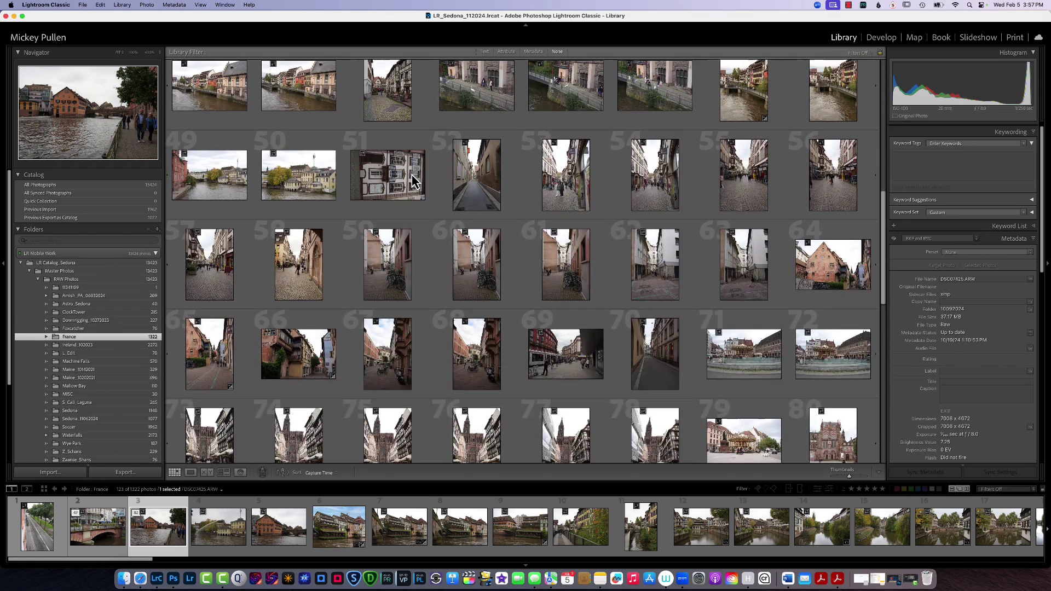
scroll(413, 181, "down", 3)
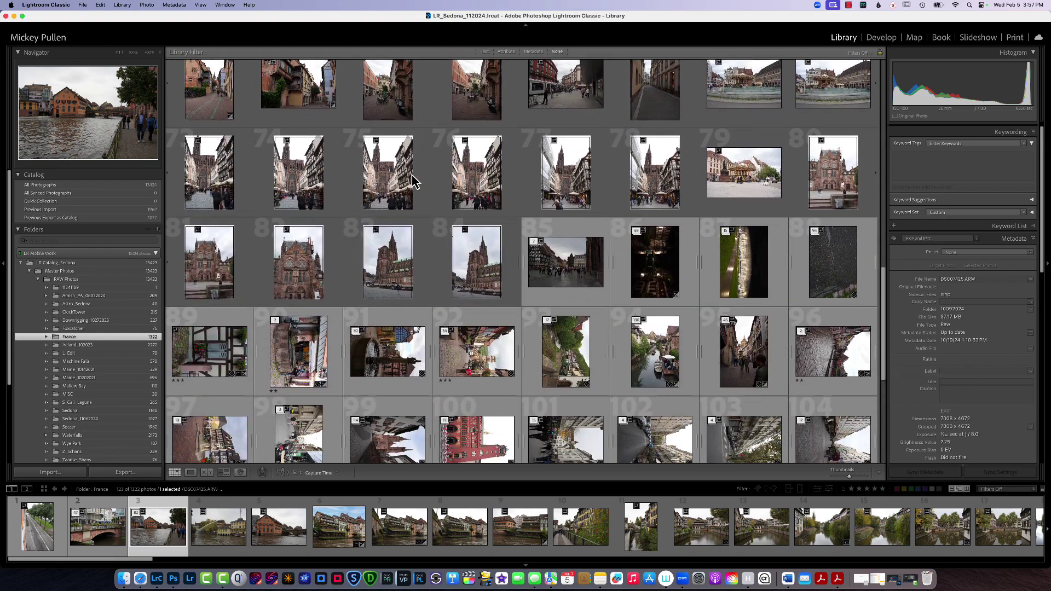
scroll(441, 256, "down", 3)
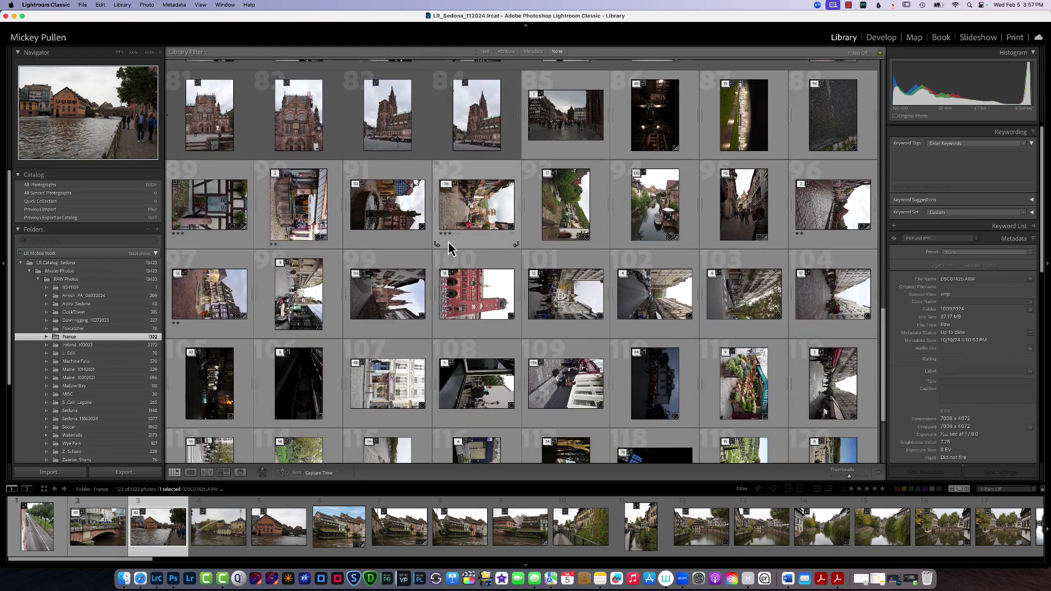
left_click(348, 245)
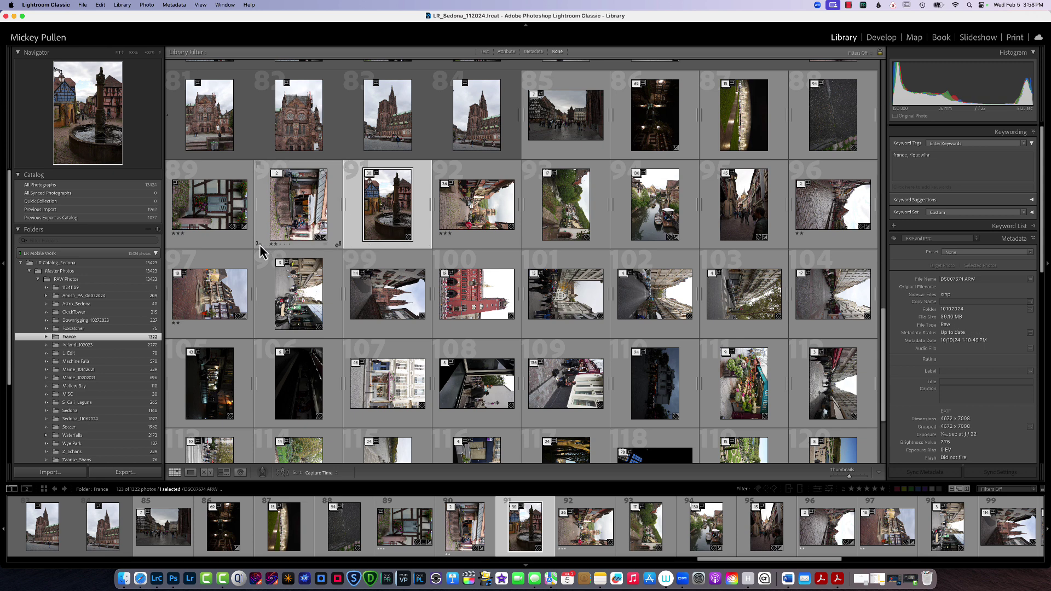
left_click(259, 246)
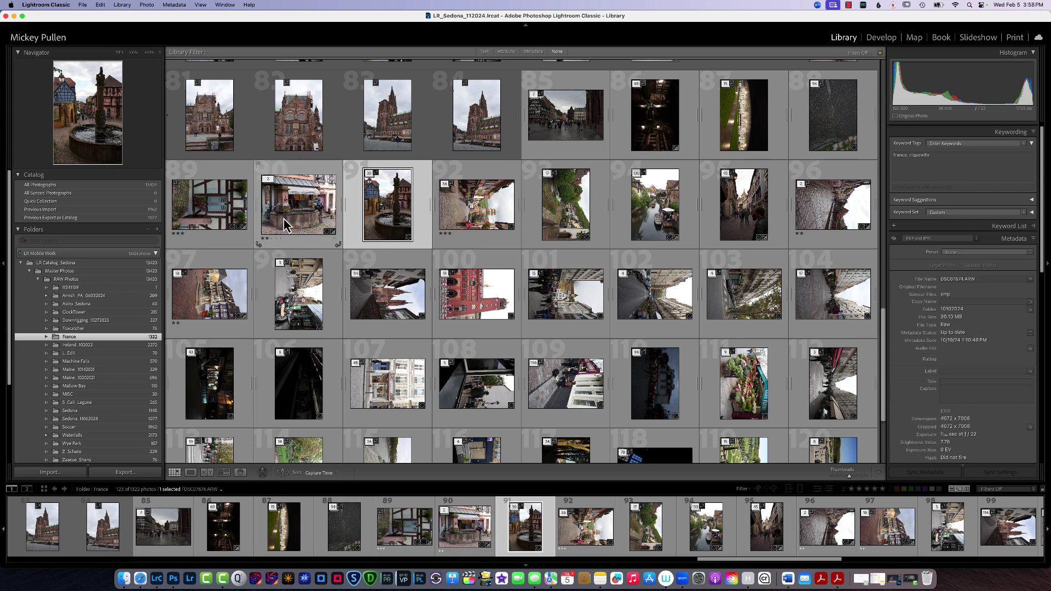
scroll(329, 219, "up", 15)
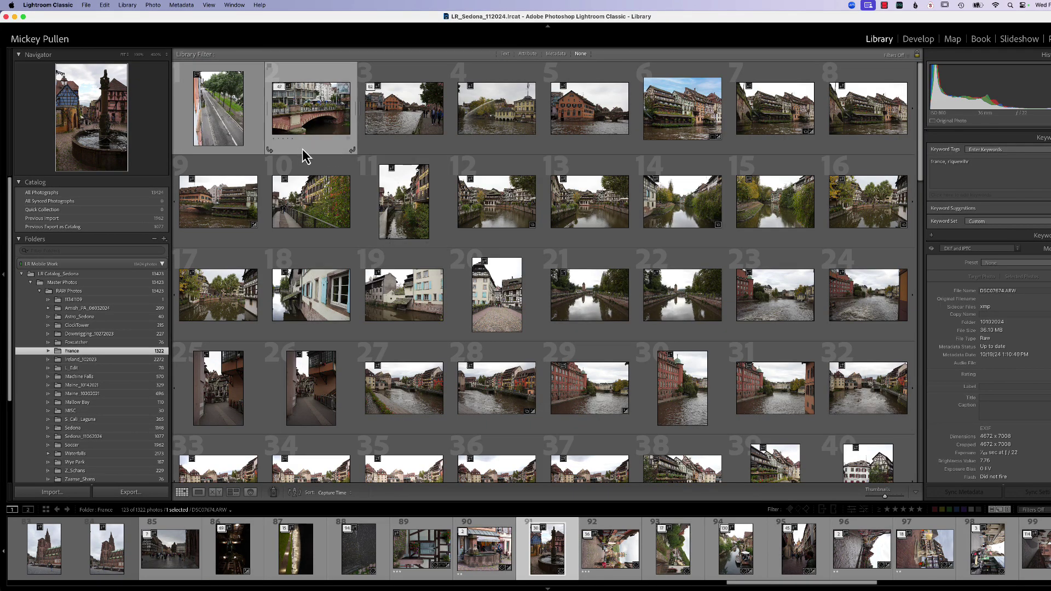
Step: Collapse all stacks, select every photo, and unstack them with Shift+Cmd+G
left_click(372, 90)
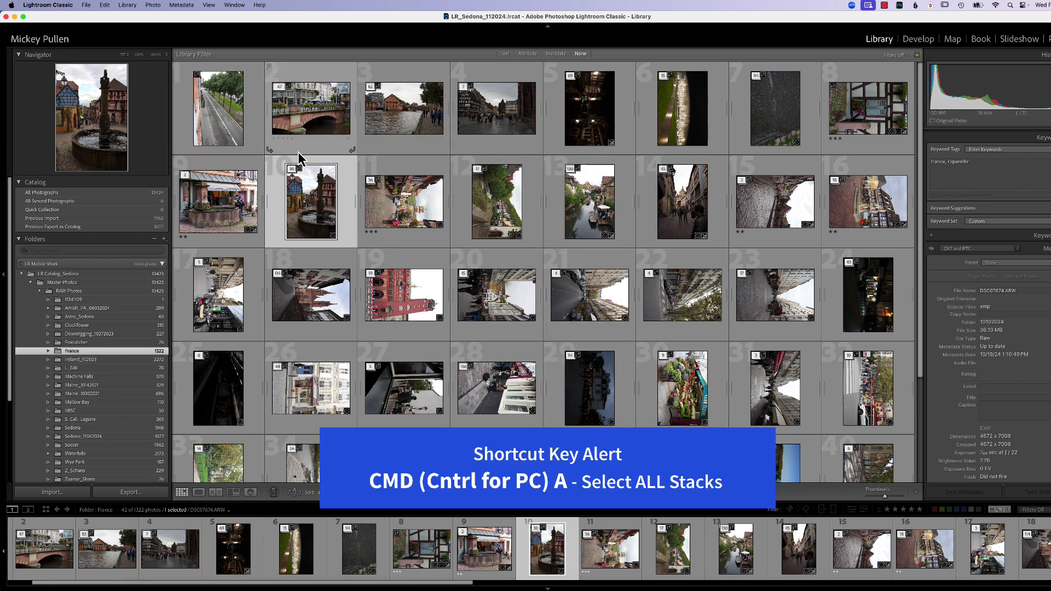
key("super+a")
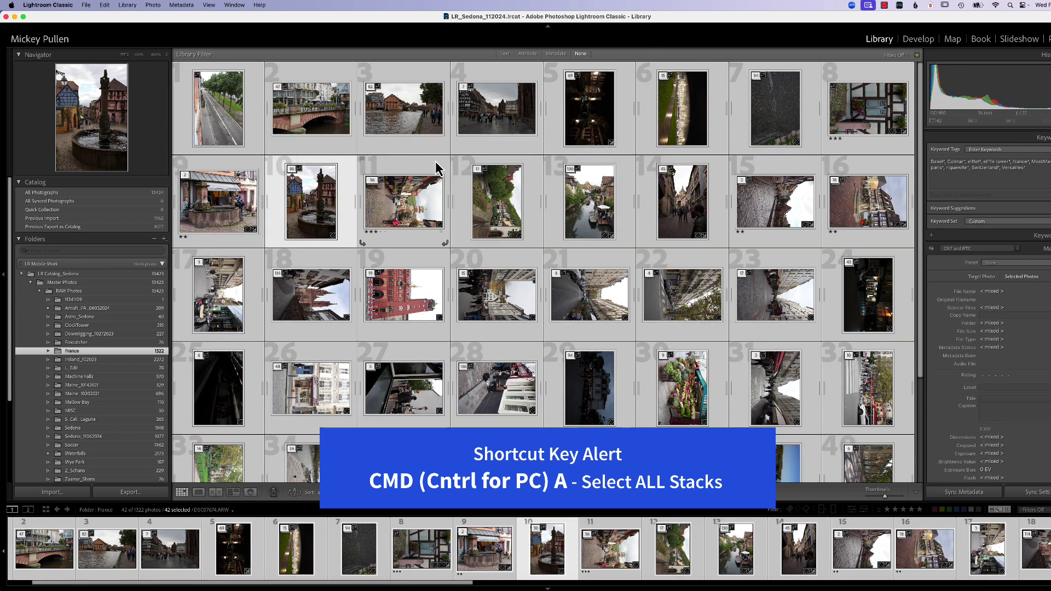
right_click(323, 145)
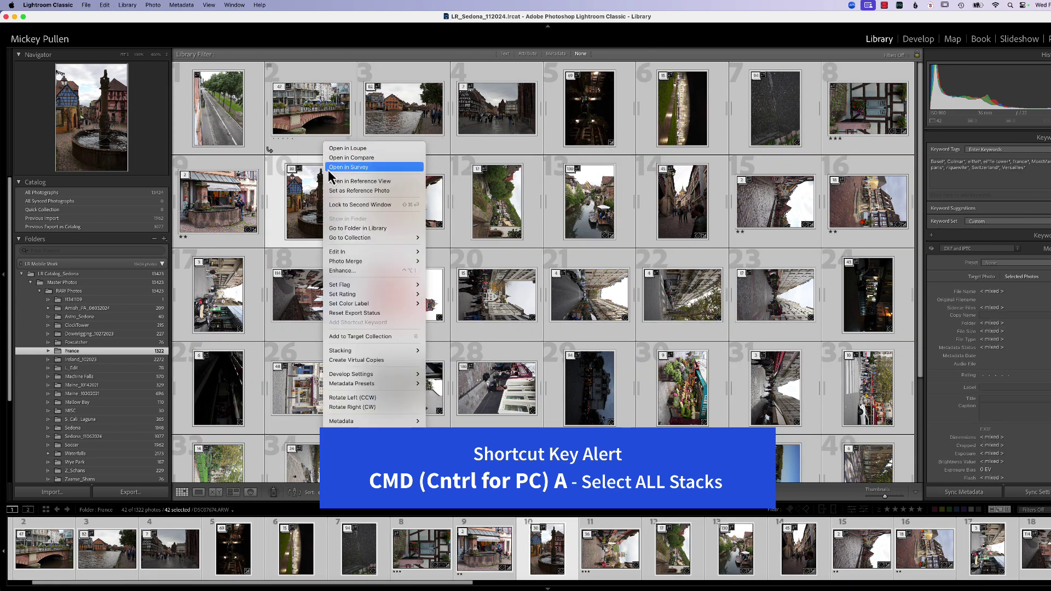
mouse_move(365, 355)
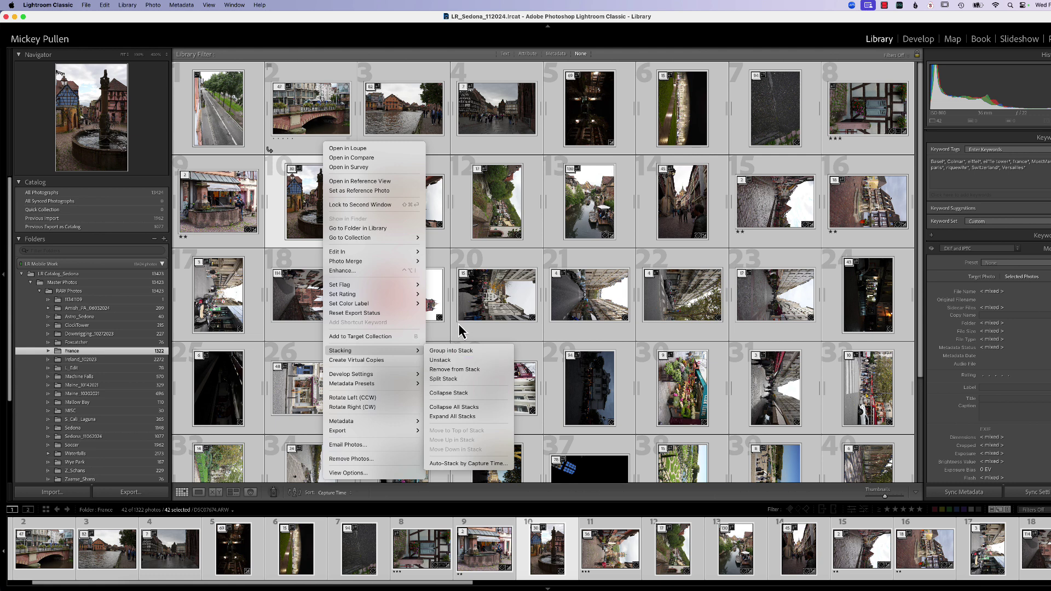
key("super+shift+g")
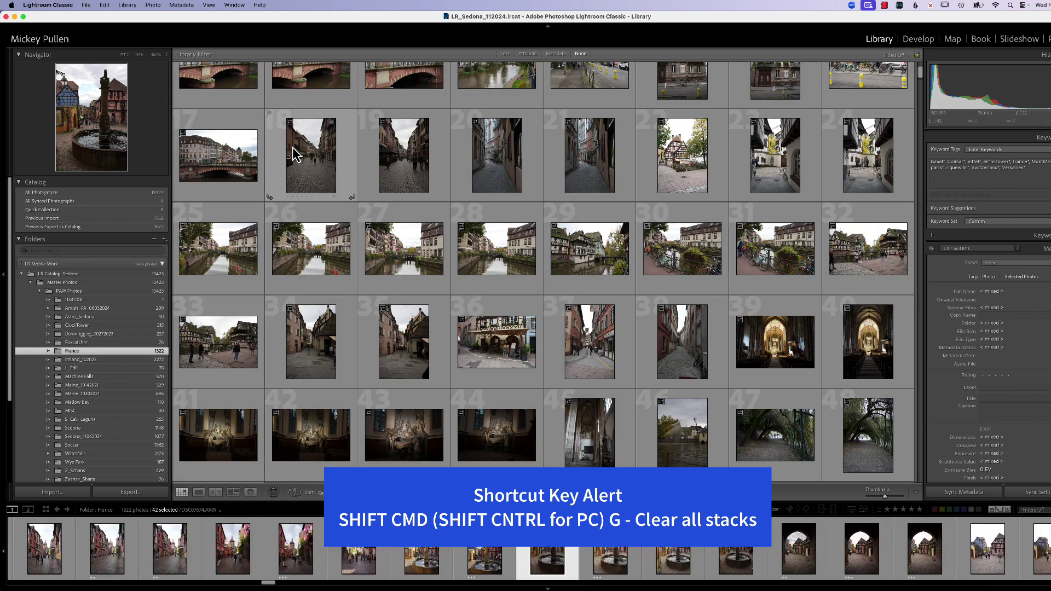
Step: Auto-stack the France photos by capture time at 0:15:00, then select thumbnail 2
scroll(346, 104, "up", 3)
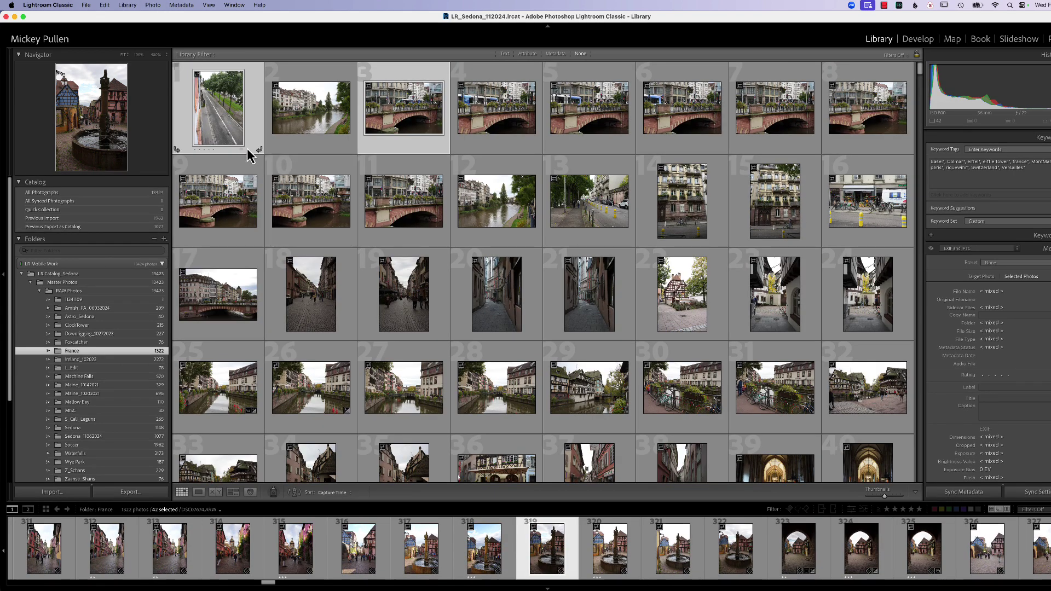
right_click(253, 144)
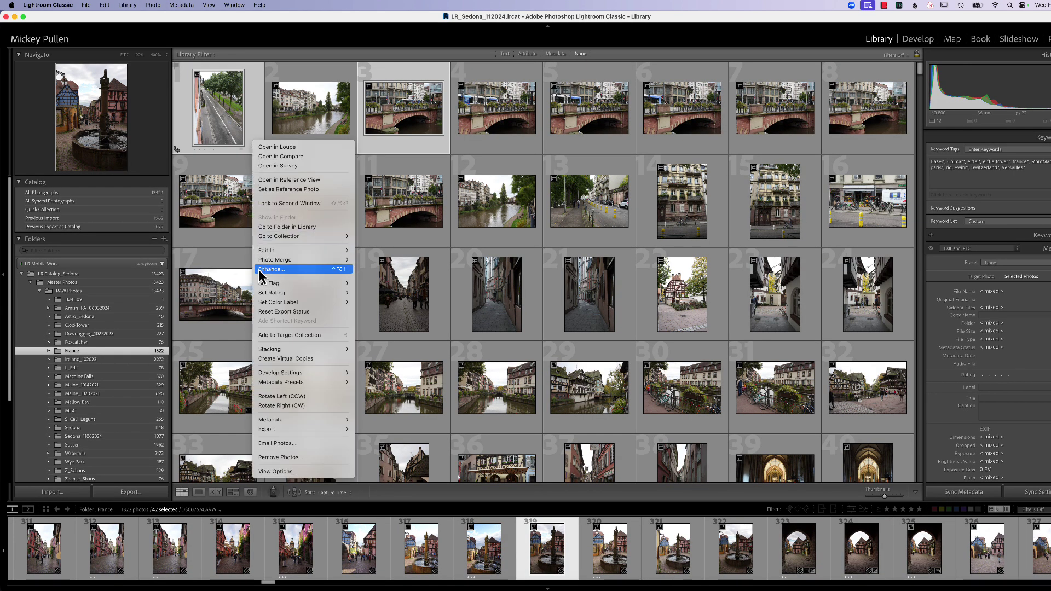
mouse_move(275, 353)
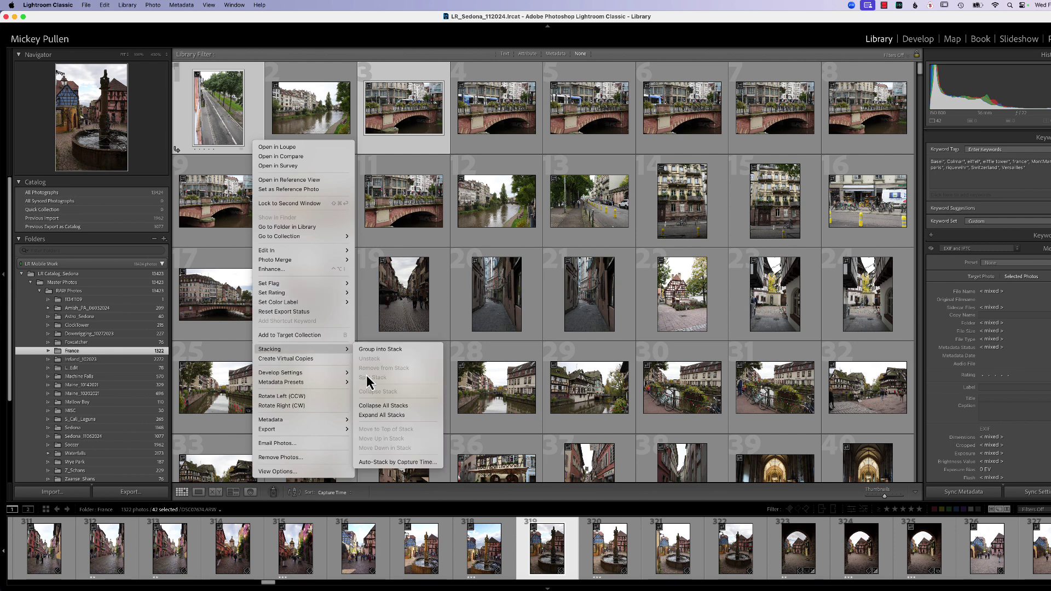
left_click(405, 463)
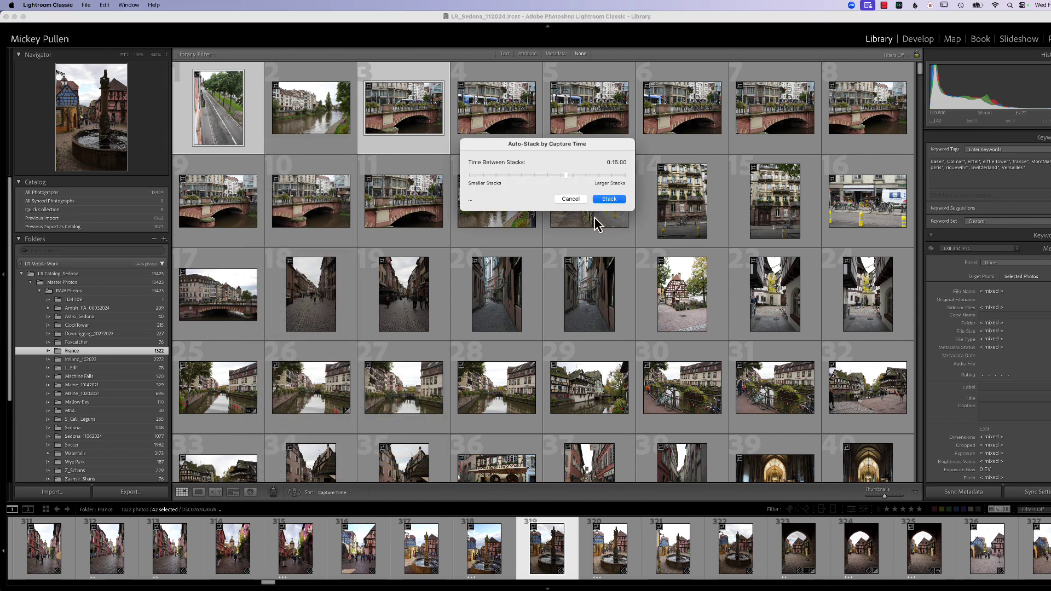
left_click(609, 199)
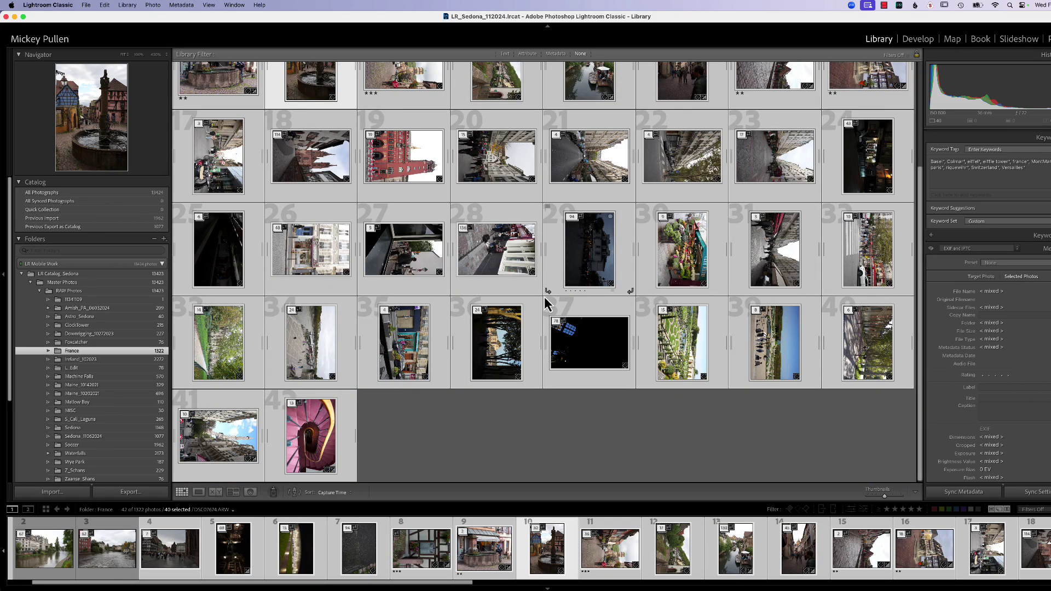
scroll(545, 304, "up", 3)
left_click(328, 88)
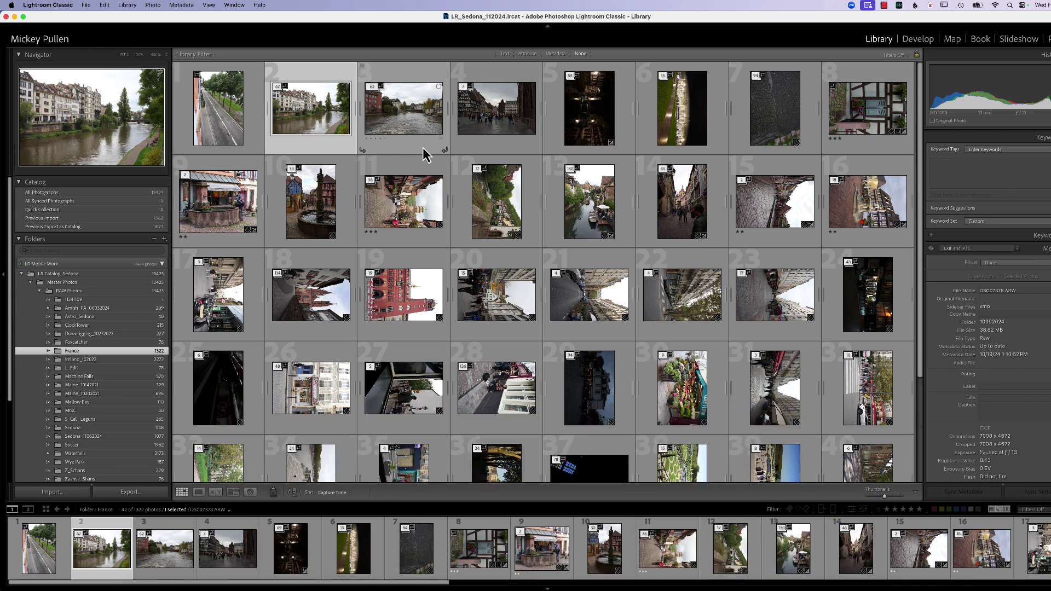
right_click(423, 147)
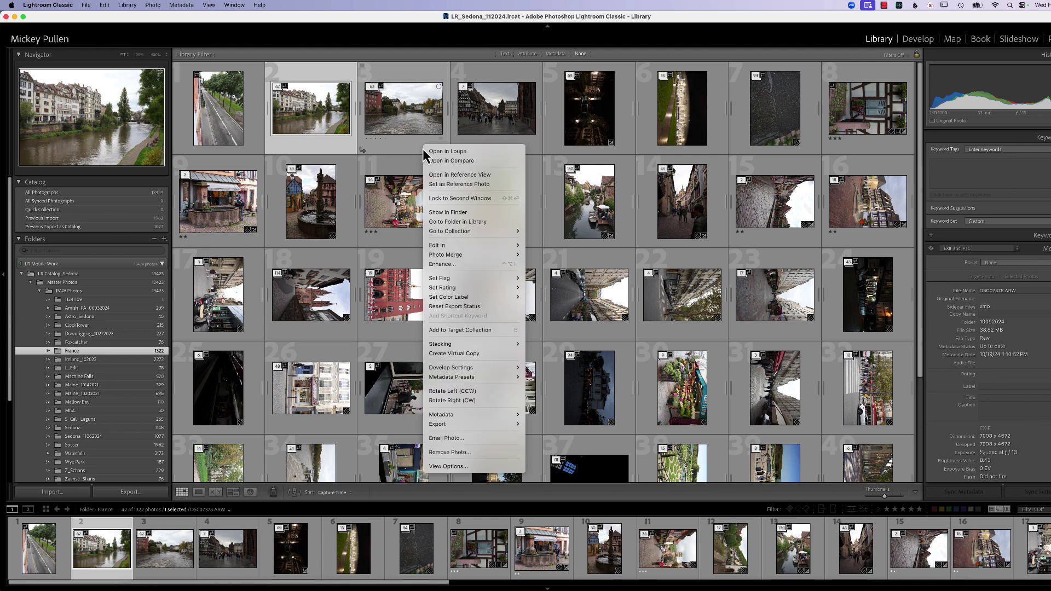
mouse_move(456, 350)
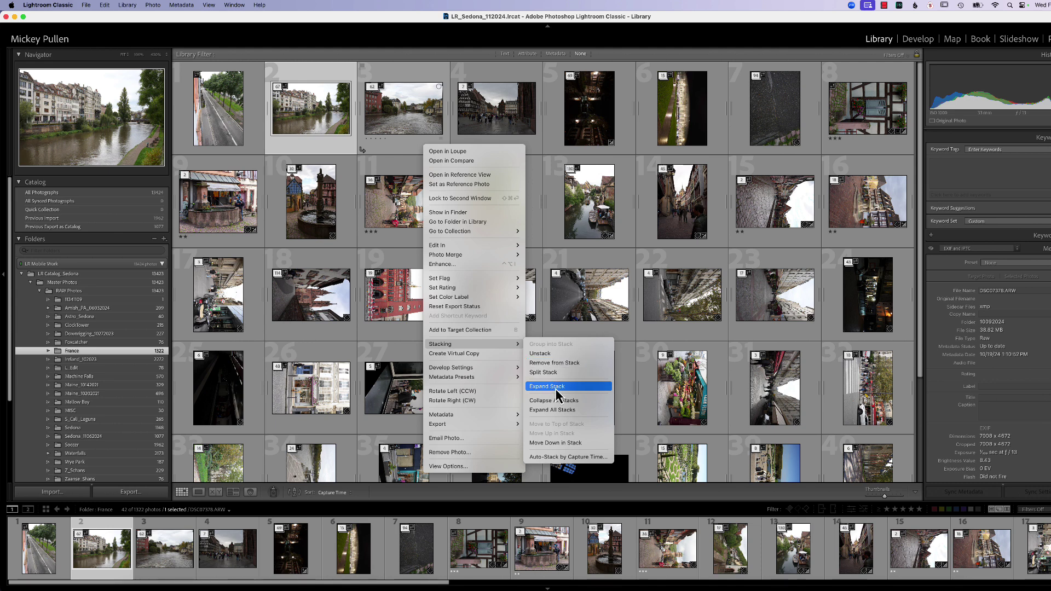
left_click(558, 410)
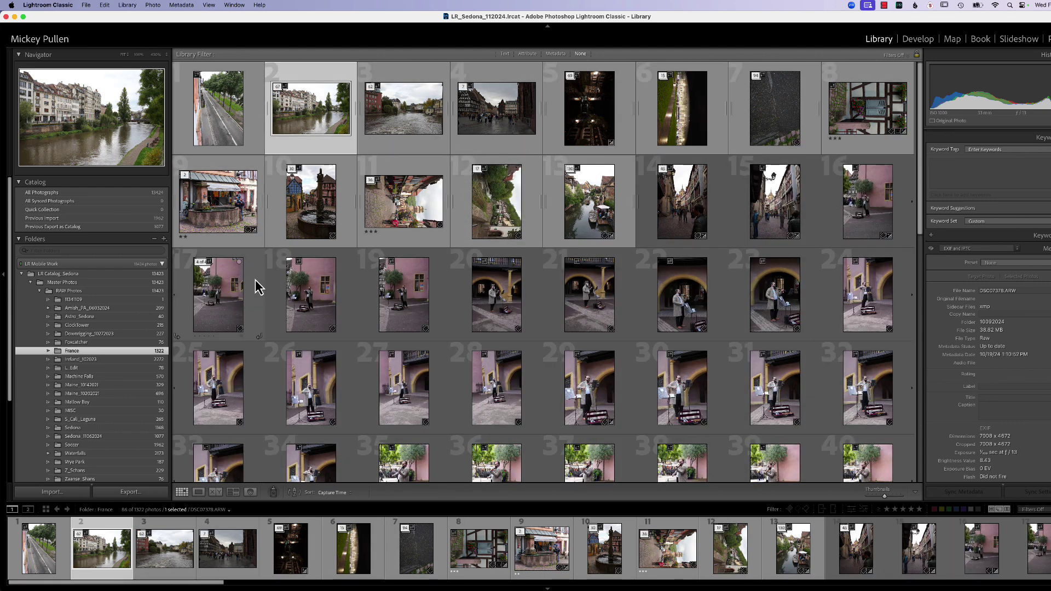
scroll(255, 286, "down", 10)
left_click(385, 309)
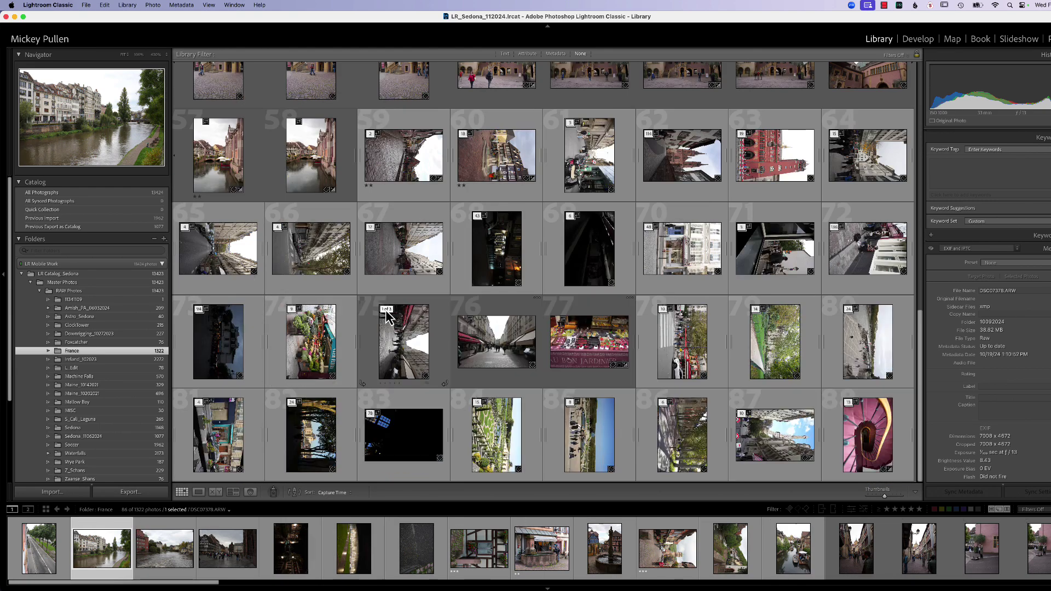
left_click(371, 228)
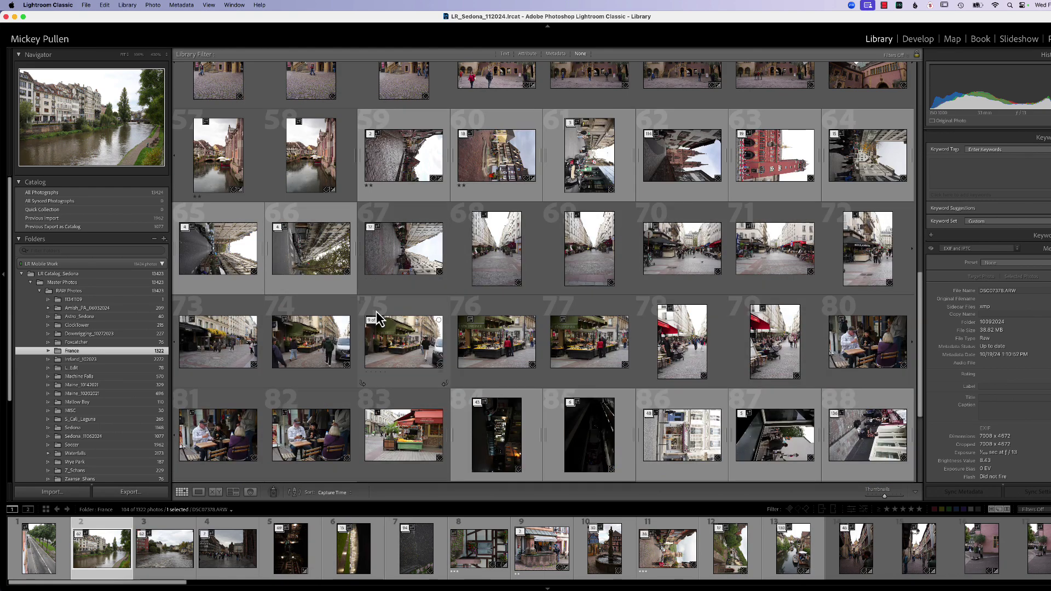
left_click(409, 373)
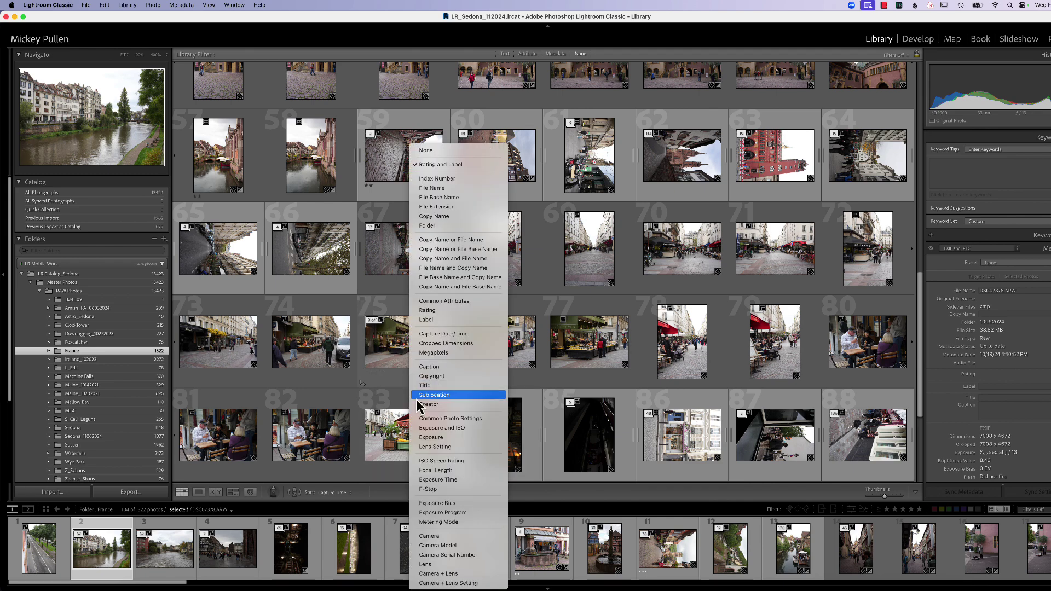
left_click(418, 399)
right_click(390, 385)
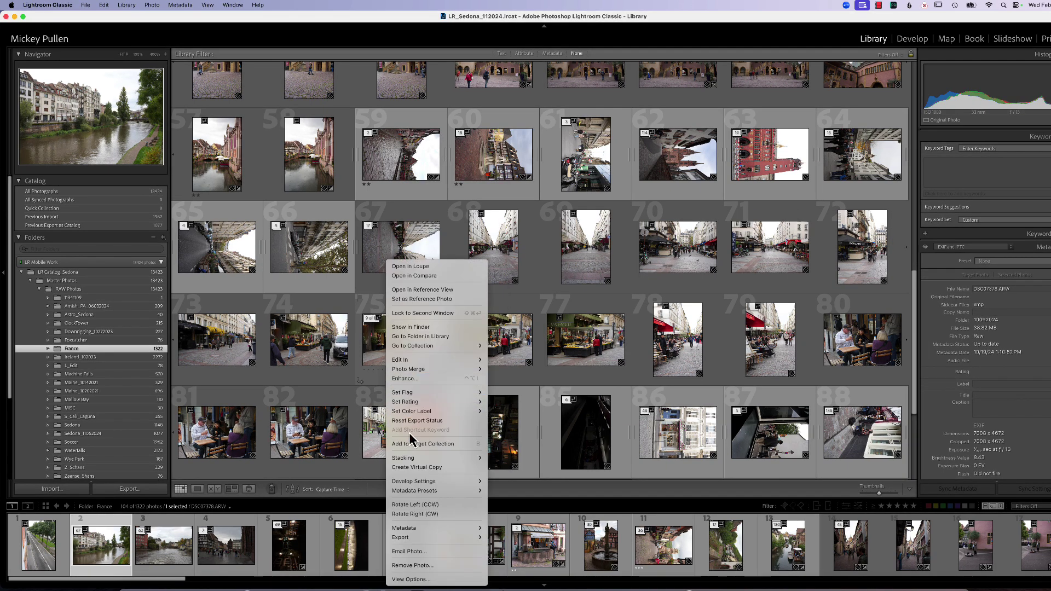
mouse_move(418, 468)
left_click(516, 514)
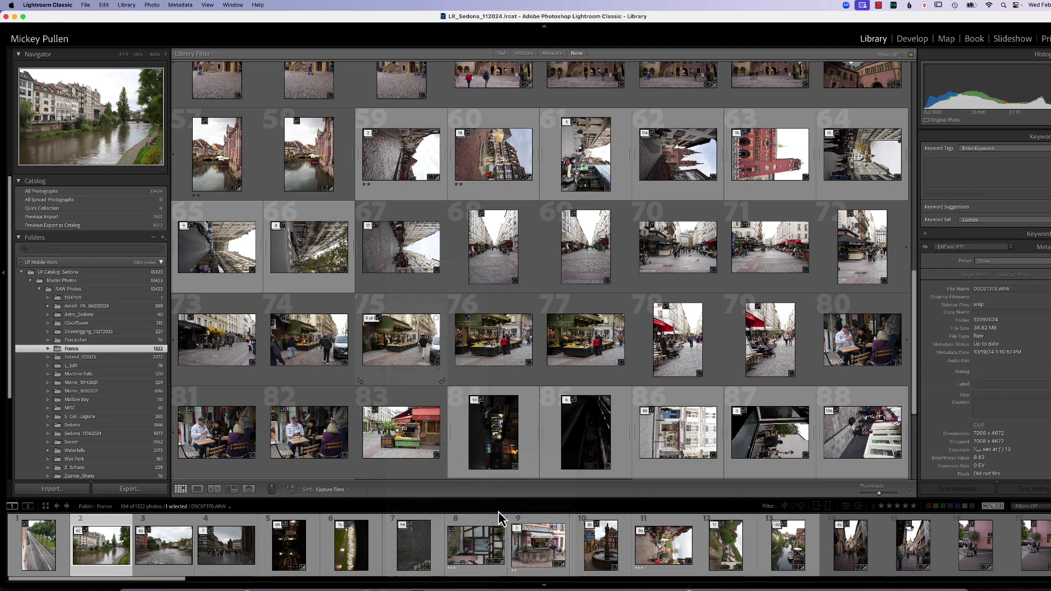
Step: Scroll up through the Library grid of collapsed France stacks, 42 of 1322 photos shown
scroll(488, 368, "up", 3)
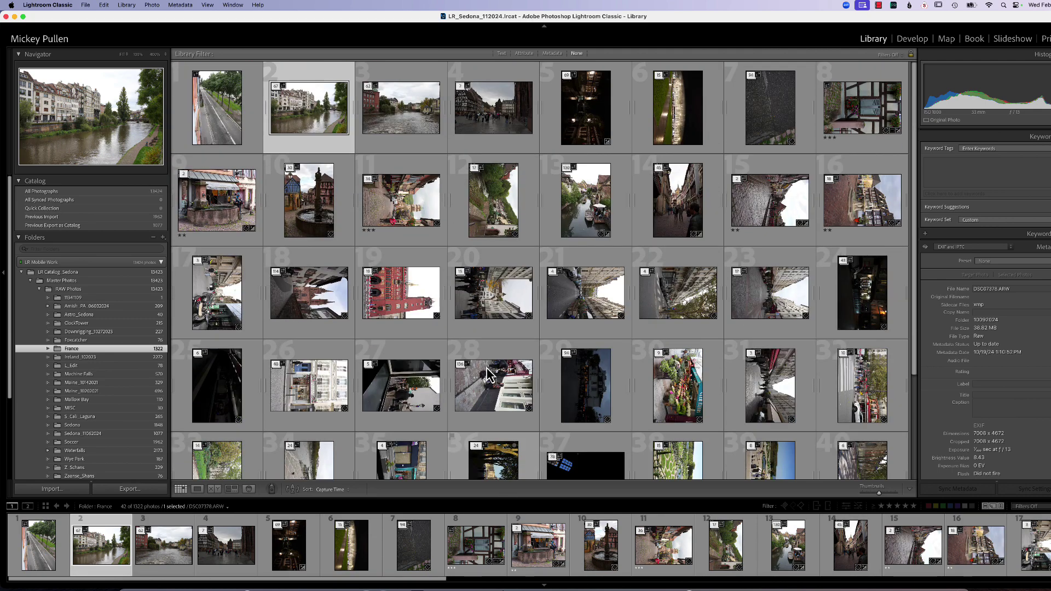